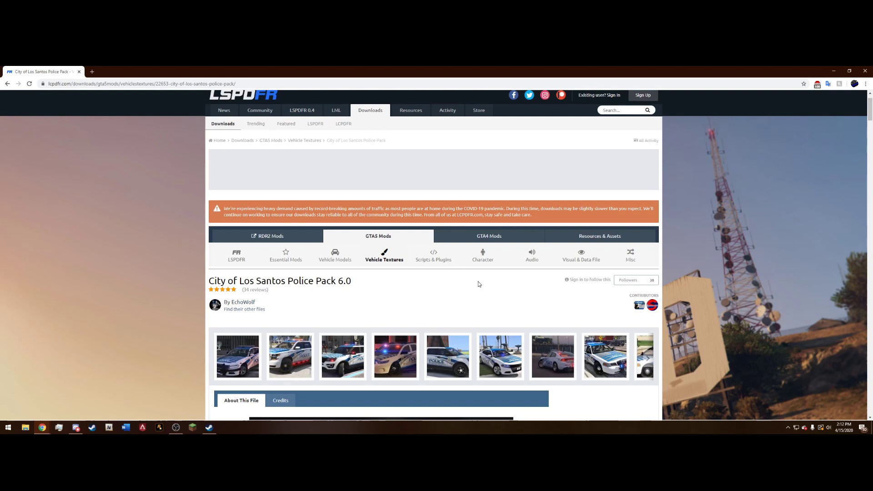
Step: Search Google for lspdfr in a new tab, open the LSPDFR homepage, and go to its downloads section
{"action": "scroll", "coordinate": [313, 223], "scroll_direction": "up", "scroll_amount": 2}
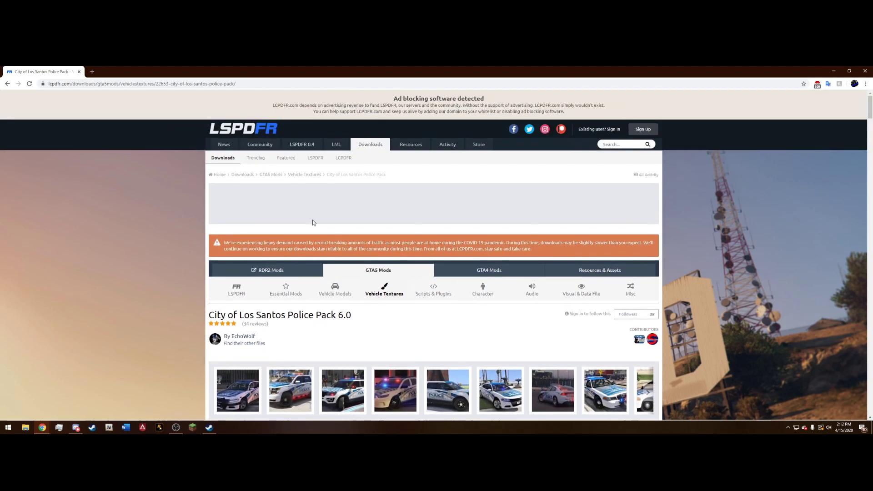
{"action": "left_click", "coordinate": [93, 72]}
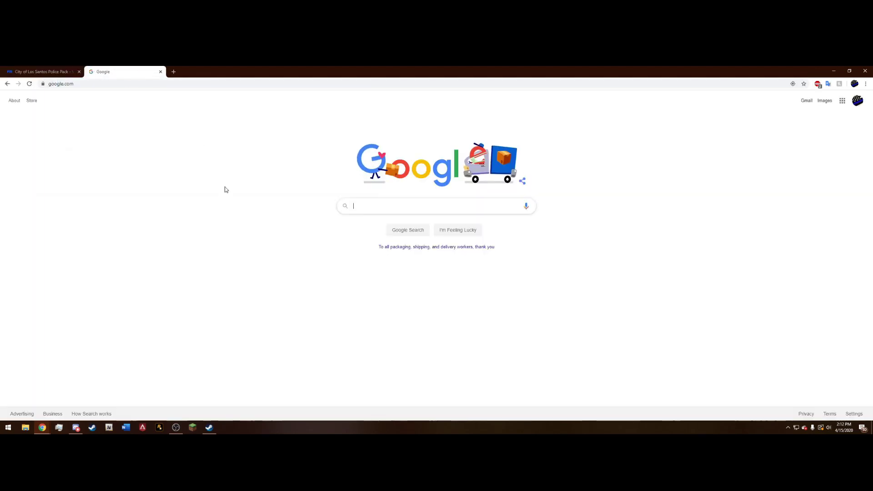
{"action": "type", "text": "lspdfr"}
{"action": "key", "text": "Return"}
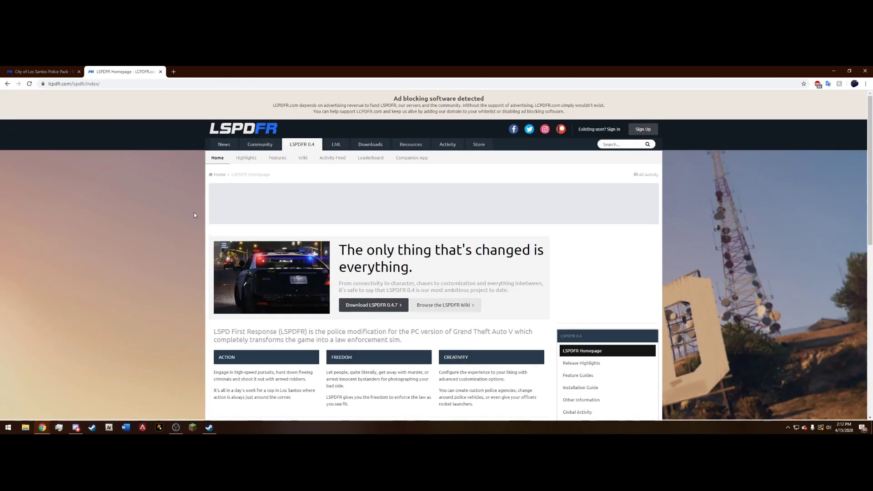
{"action": "left_click", "coordinate": [370, 144]}
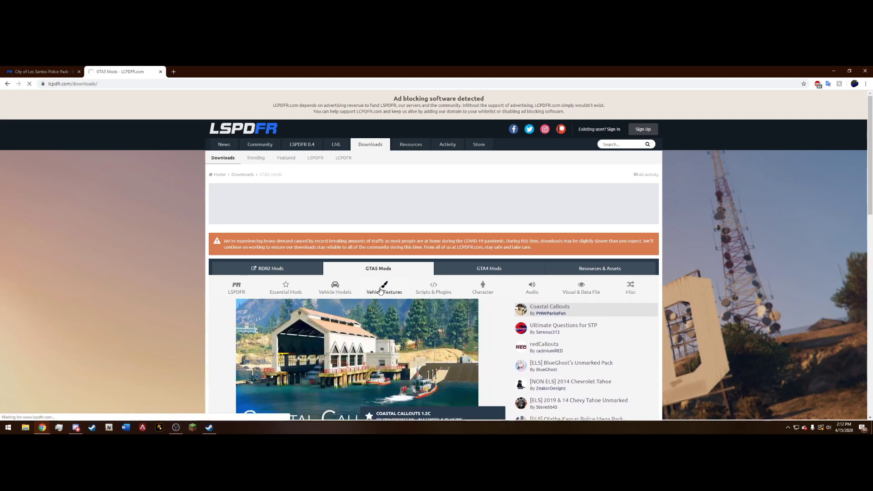
Step: Browse the GTA5 Vehicle Textures listing of available police packs and close that browser tab
{"action": "scroll", "coordinate": [207, 182], "scroll_direction": "down", "scroll_amount": 8}
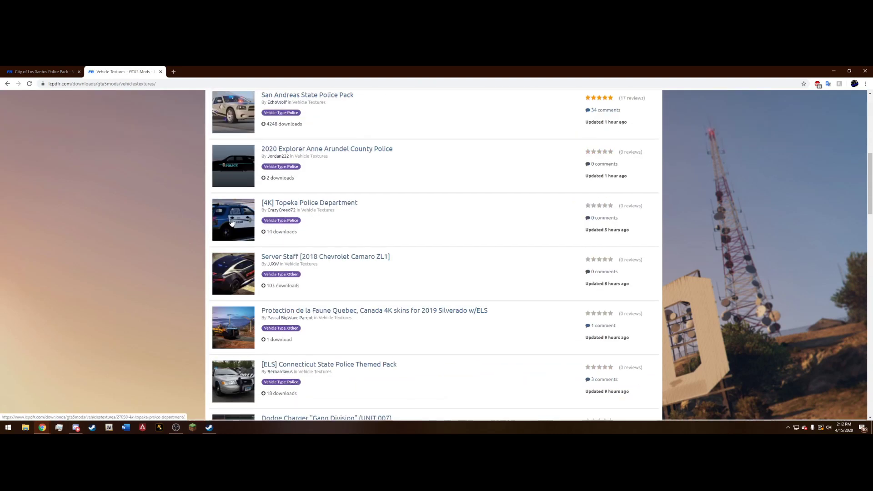
{"action": "scroll", "coordinate": [206, 185], "scroll_direction": "down", "scroll_amount": 14}
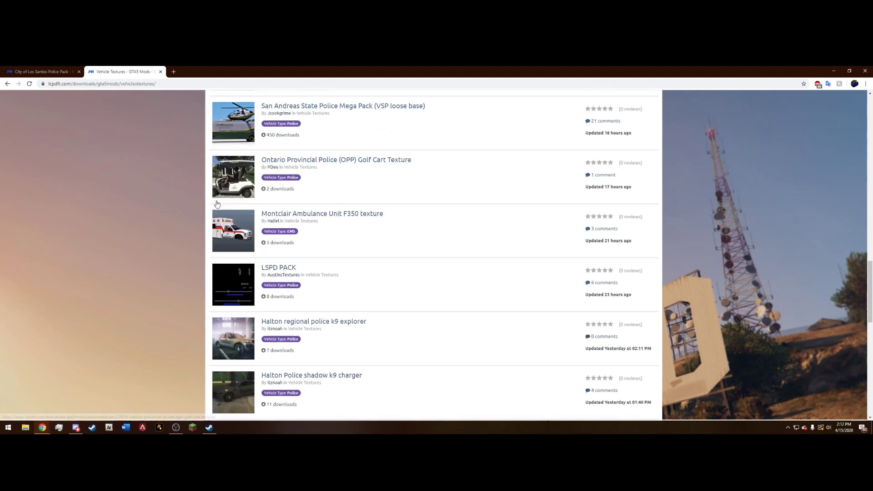
{"action": "scroll", "coordinate": [217, 192], "scroll_direction": "down", "scroll_amount": 6}
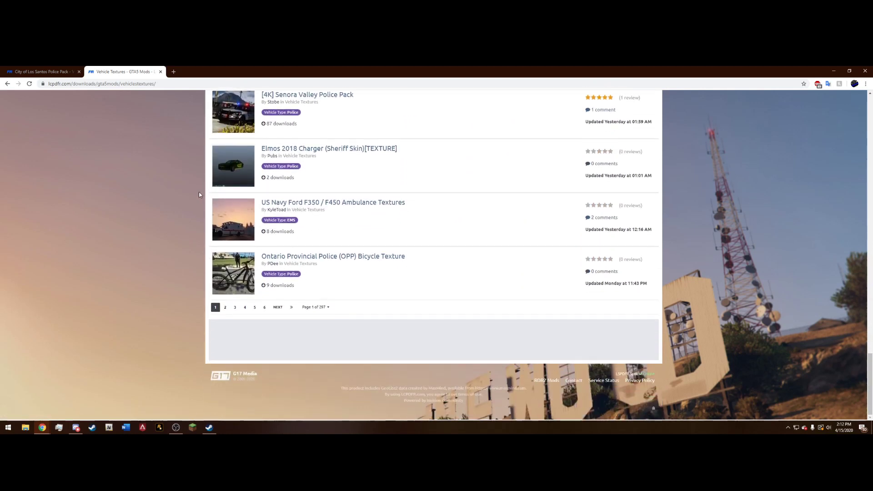
{"action": "scroll", "coordinate": [199, 195], "scroll_direction": "up", "scroll_amount": 2}
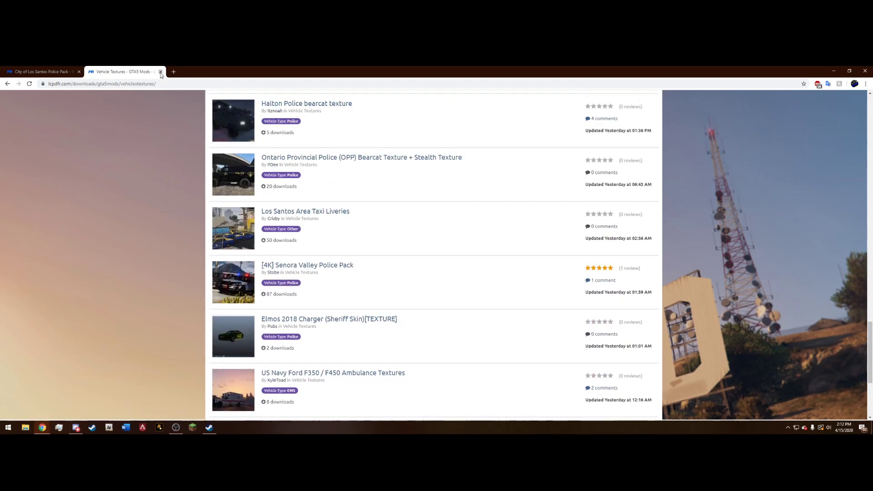
{"action": "left_click", "coordinate": [160, 71]}
Step: View the first preview image of City of Los Santos Police Pack 6.0 at full size and close it
{"action": "scroll", "coordinate": [145, 244], "scroll_direction": "down", "scroll_amount": 4}
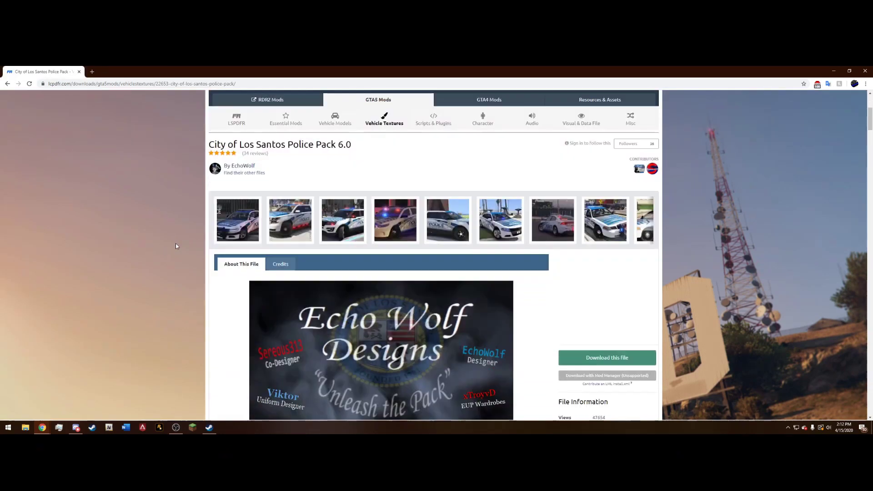
{"action": "left_click", "coordinate": [245, 223]}
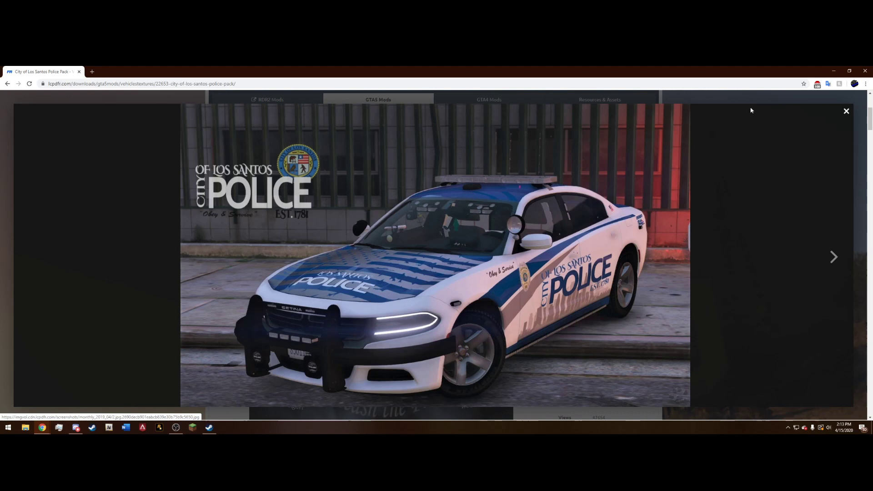
{"action": "left_click", "coordinate": [846, 111]}
Step: Download the City of Los Santos Police Pack 6.0 file from its LCPDFR page
{"action": "scroll", "coordinate": [603, 245], "scroll_direction": "down", "scroll_amount": 2}
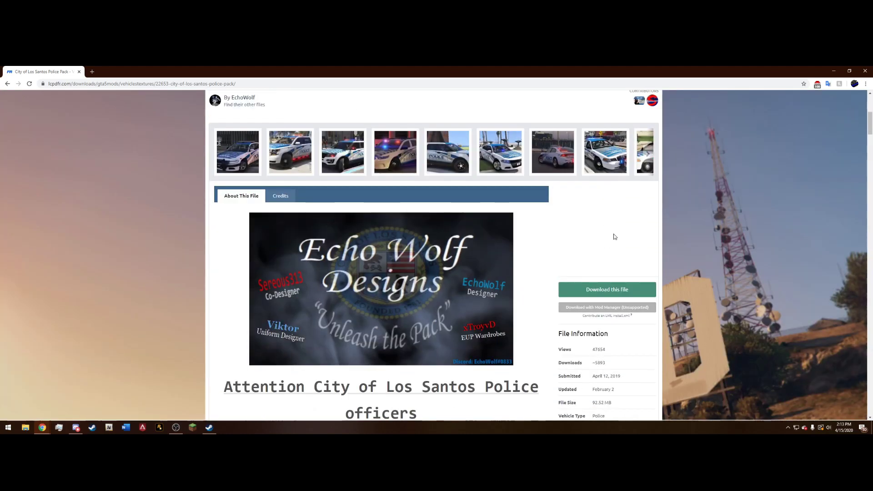
{"action": "scroll", "coordinate": [574, 248], "scroll_direction": "down", "scroll_amount": 1}
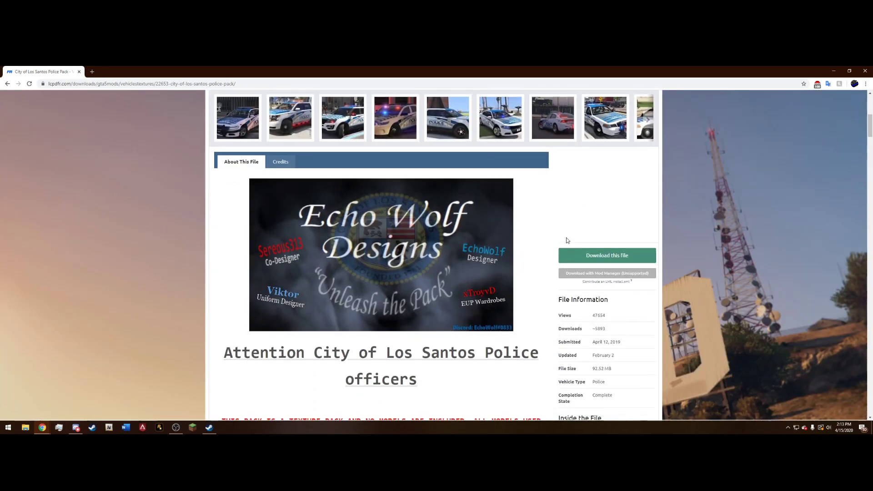
{"action": "scroll", "coordinate": [571, 218], "scroll_direction": "down", "scroll_amount": 1}
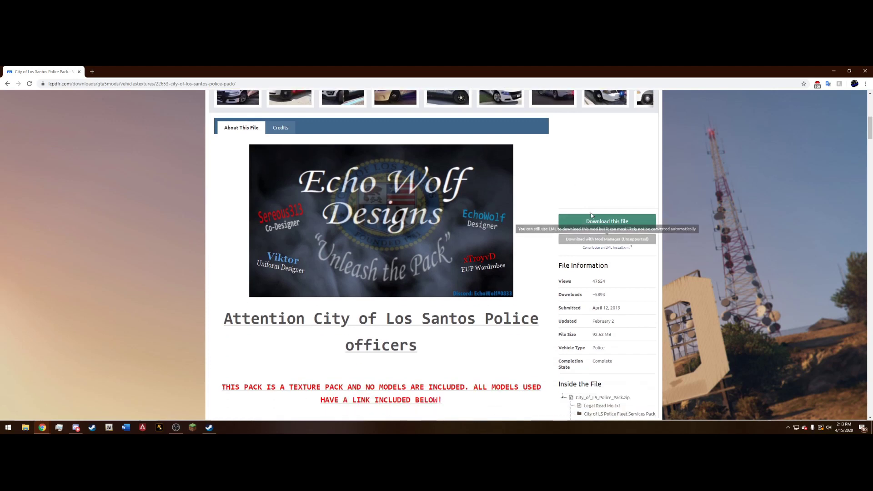
{"action": "left_click", "coordinate": [587, 222]}
Step: Minimize the browser and move the City of Los Santos Police Pack archive to a clear spot on the desktop
{"action": "left_click", "coordinate": [833, 71]}
{"action": "left_click_drag", "start_coordinate": [499, 180], "coordinate": [677, 221]}
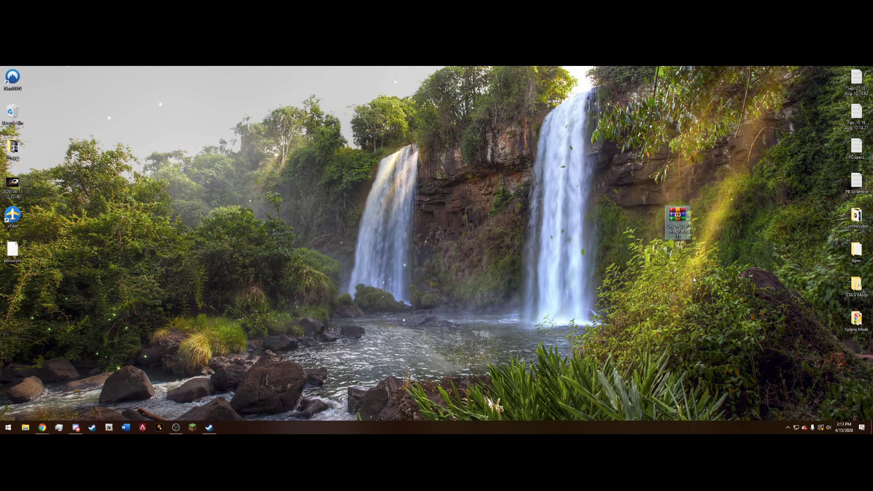
{"action": "left_click", "coordinate": [722, 285]}
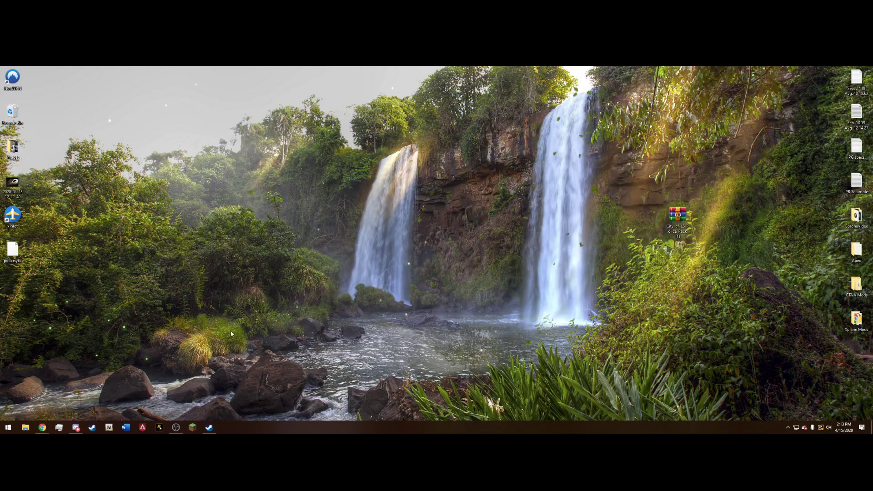
Step: Switch to OpenIV, open Grand Theft Auto V for Windows, and move its window away from the desktop archive
{"action": "left_click", "coordinate": [108, 428]}
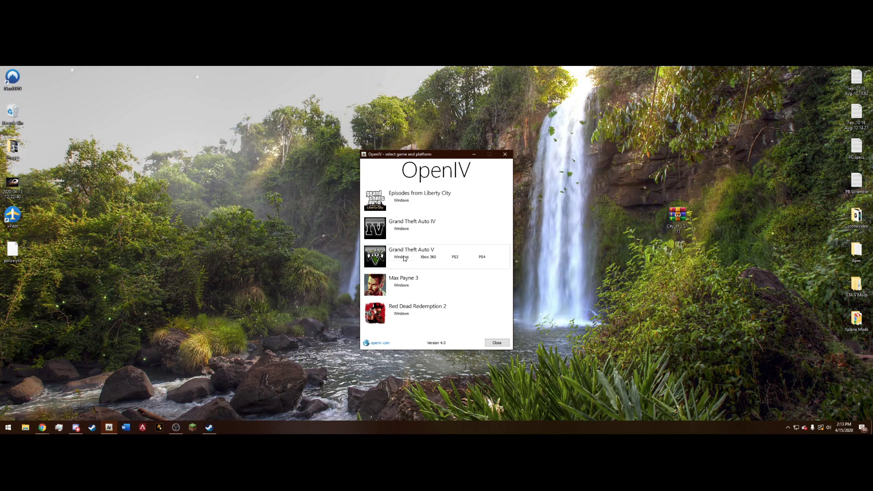
{"action": "left_click", "coordinate": [402, 258]}
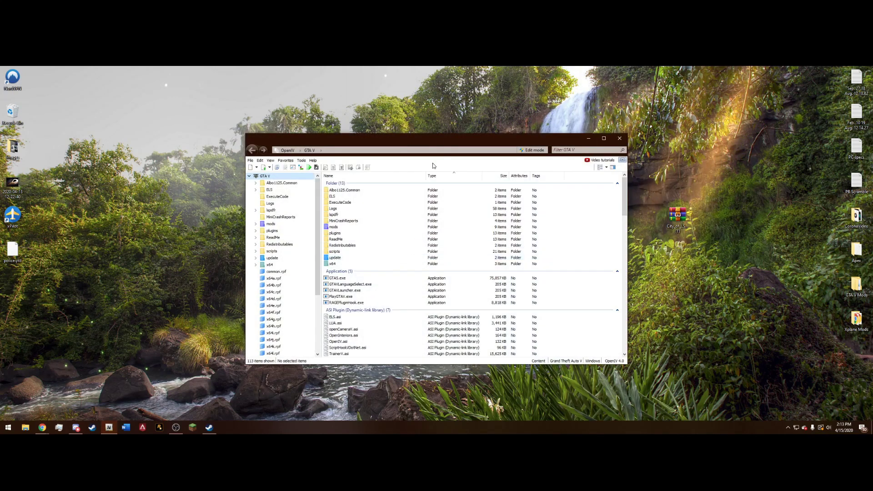
{"action": "left_click_drag", "start_coordinate": [423, 143], "coordinate": [289, 116]}
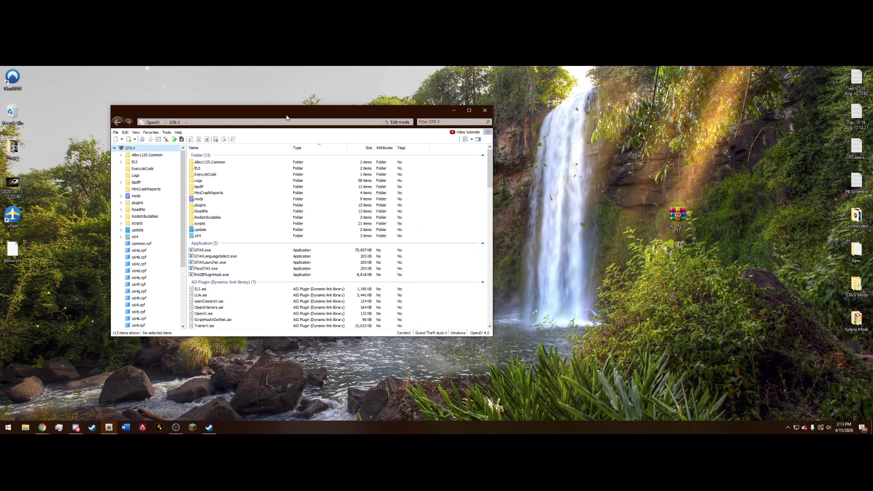
Step: Open the folder mods > update > x64 > dlcpacks > patchday22ng
{"action": "double_click", "coordinate": [219, 202]}
{"action": "double_click", "coordinate": [218, 163]}
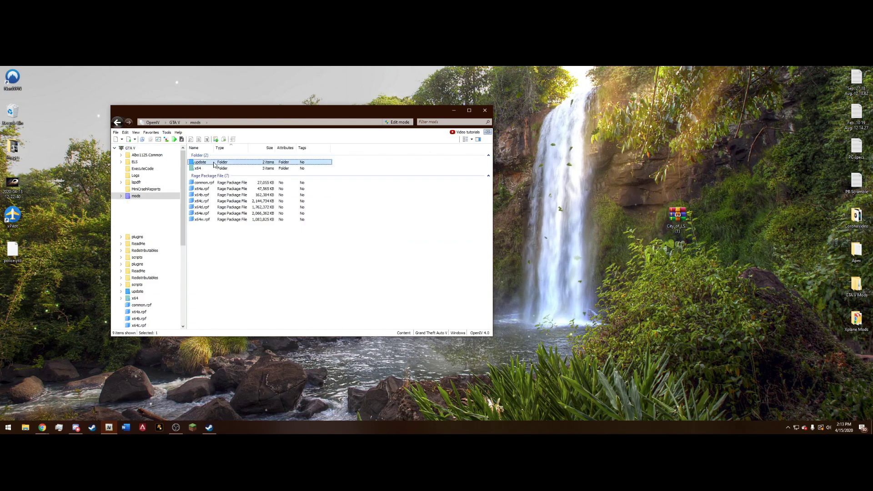
{"action": "double_click", "coordinate": [218, 162]}
{"action": "double_click", "coordinate": [220, 169]}
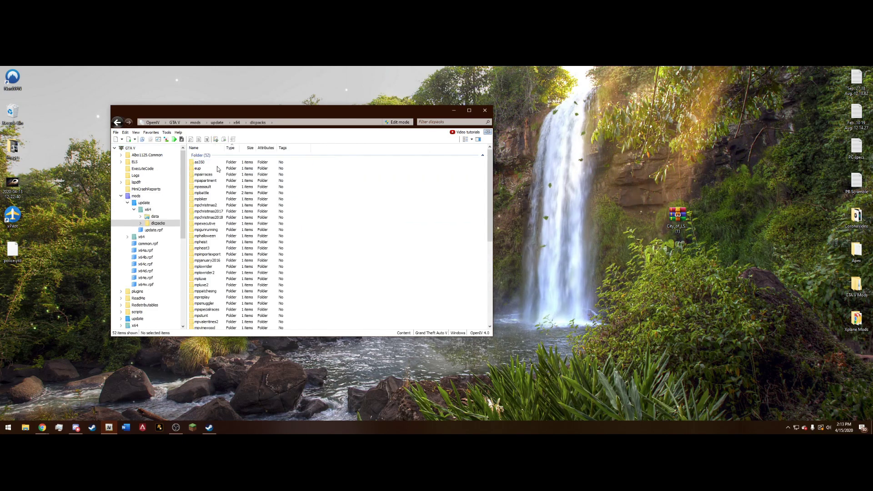
{"action": "scroll", "coordinate": [244, 202], "scroll_direction": "down", "scroll_amount": 5}
{"action": "scroll", "coordinate": [243, 202], "scroll_direction": "down", "scroll_amount": 2}
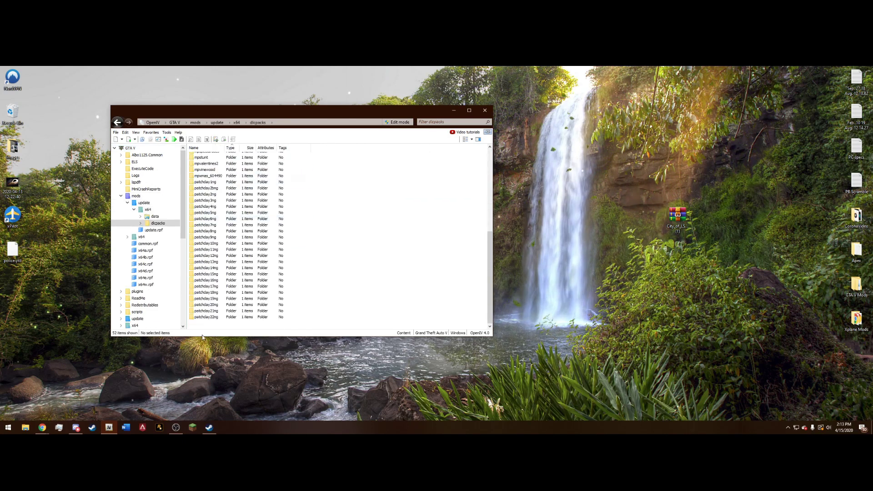
{"action": "double_click", "coordinate": [222, 317]}
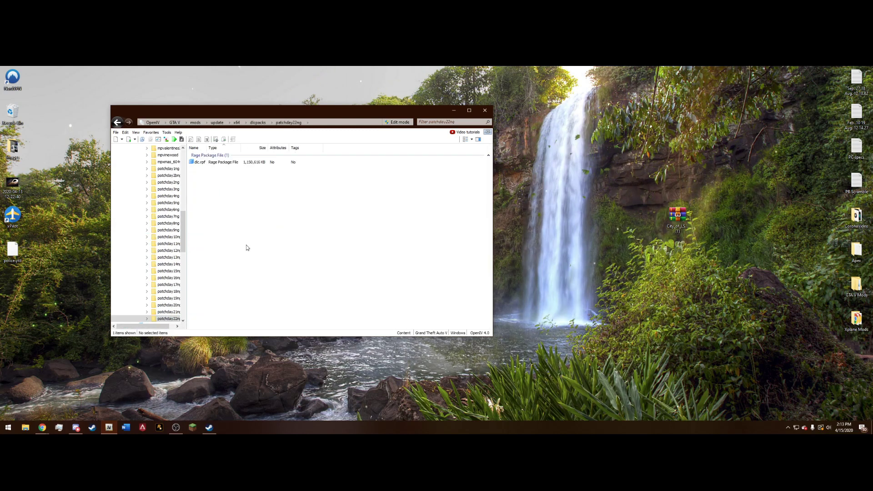
Step: Open dlc.rpf > x64 > levels > gta5 > vehicles.rpf inside patchday22ng and look through its vehicle files
{"action": "left_click", "coordinate": [209, 163]}
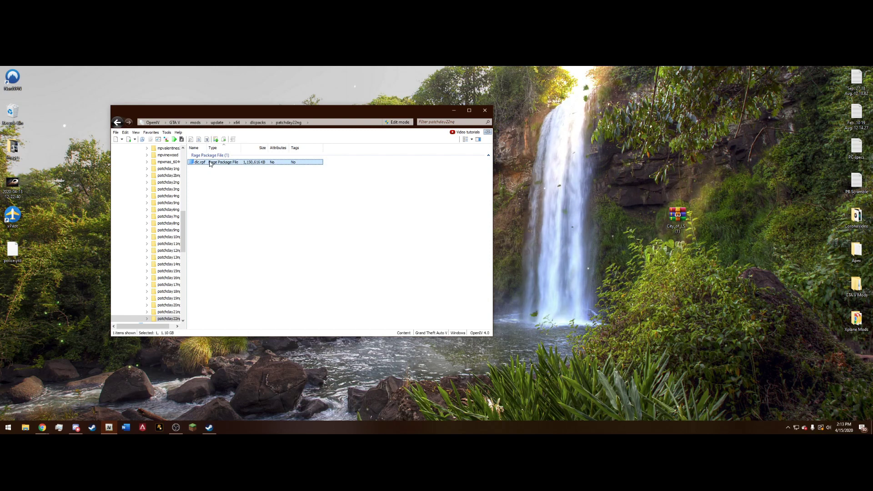
{"action": "double_click", "coordinate": [209, 162]}
{"action": "double_click", "coordinate": [215, 169]}
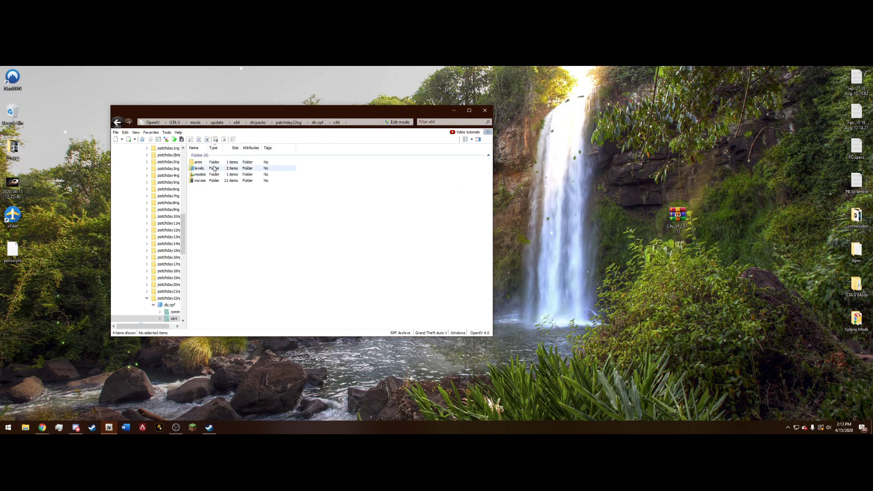
{"action": "double_click", "coordinate": [214, 168]}
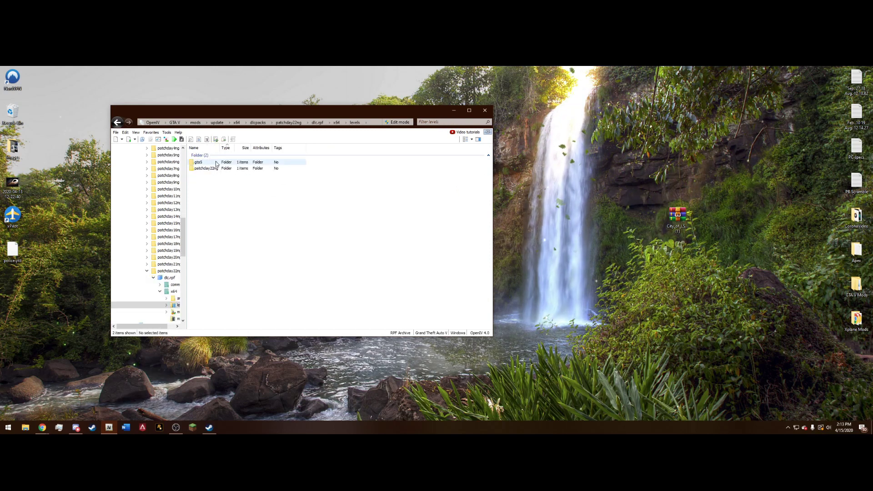
{"action": "double_click", "coordinate": [216, 163]}
{"action": "double_click", "coordinate": [204, 162]}
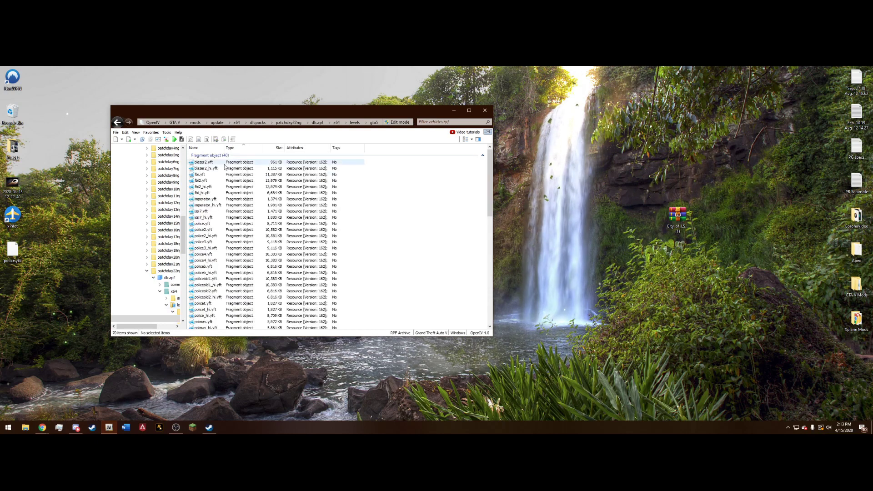
{"action": "scroll", "coordinate": [370, 213], "scroll_direction": "down", "scroll_amount": 9}
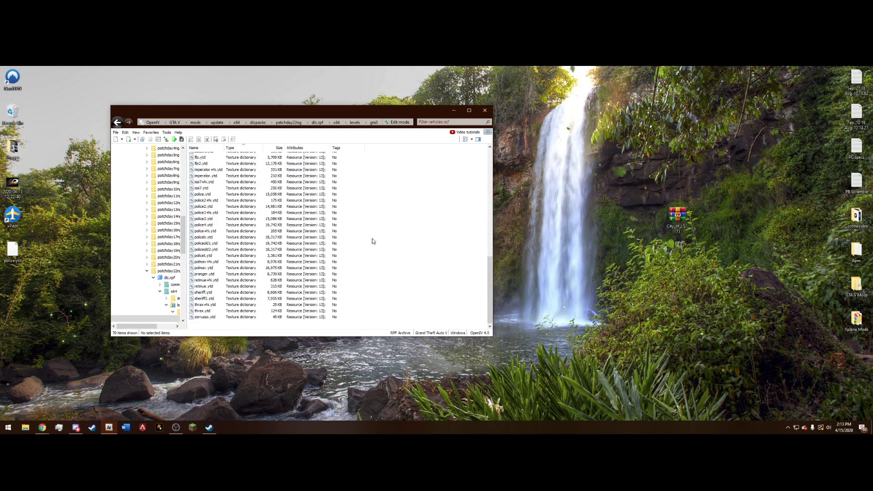
{"action": "scroll", "coordinate": [372, 240], "scroll_direction": "up", "scroll_amount": 9}
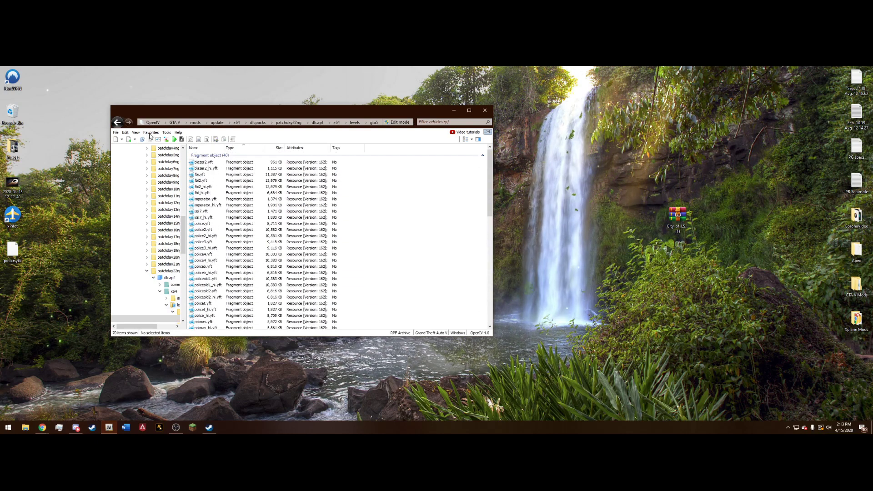
{"action": "left_click", "coordinate": [151, 133]}
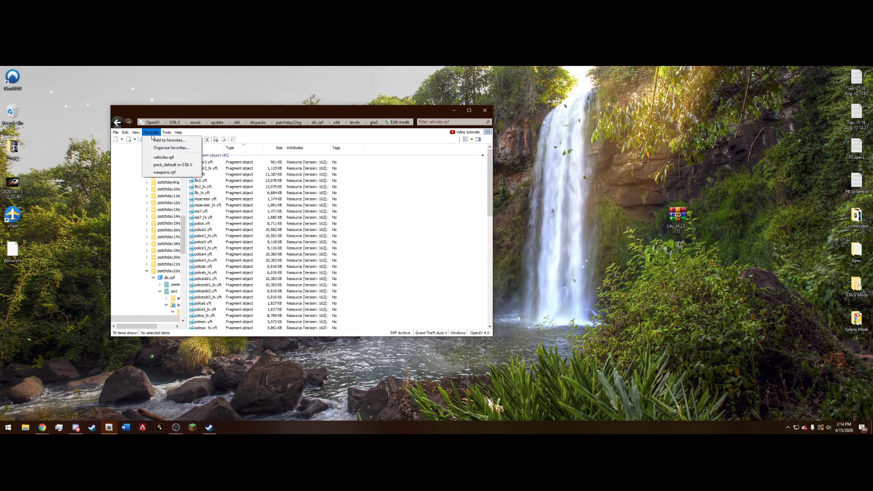
{"action": "left_click", "coordinate": [413, 230]}
{"action": "scroll", "coordinate": [399, 226], "scroll_direction": "down", "scroll_amount": 5}
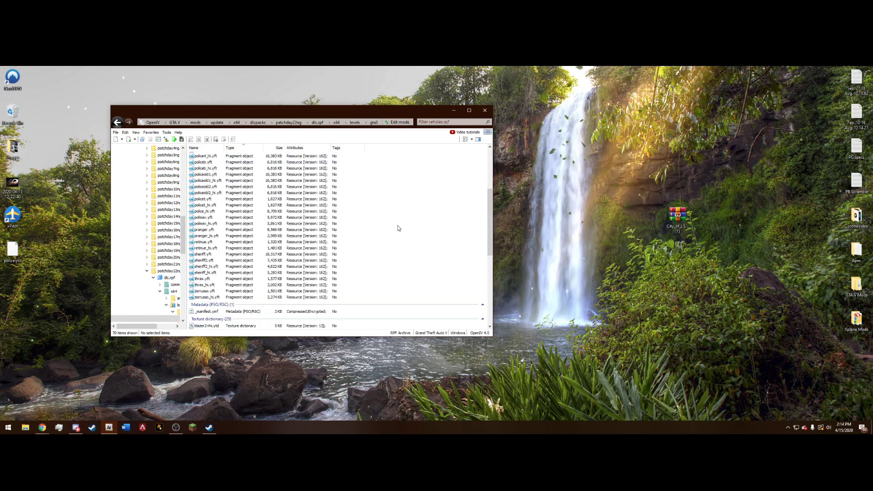
{"action": "scroll", "coordinate": [396, 227], "scroll_direction": "up", "scroll_amount": 5}
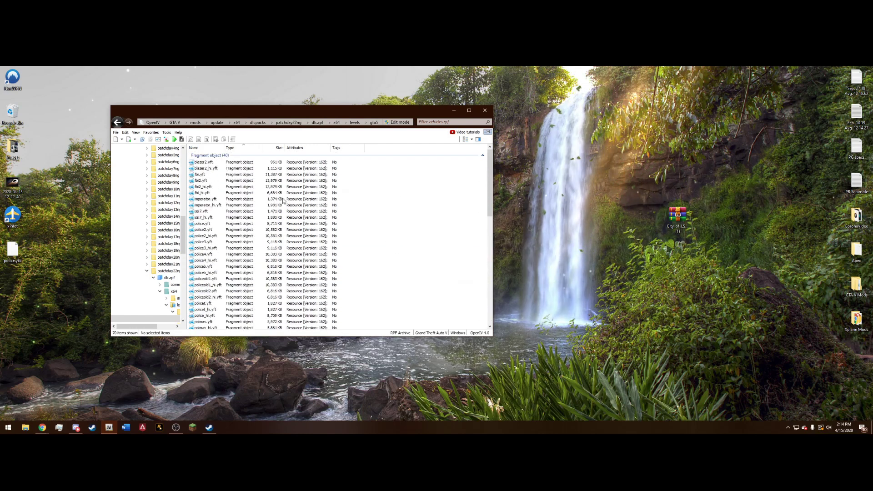
{"action": "left_click", "coordinate": [146, 133]}
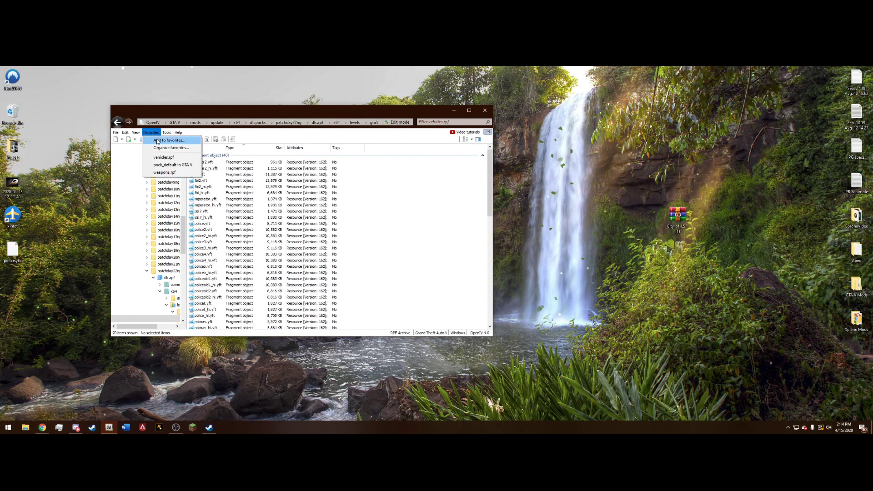
{"action": "left_click", "coordinate": [157, 142]}
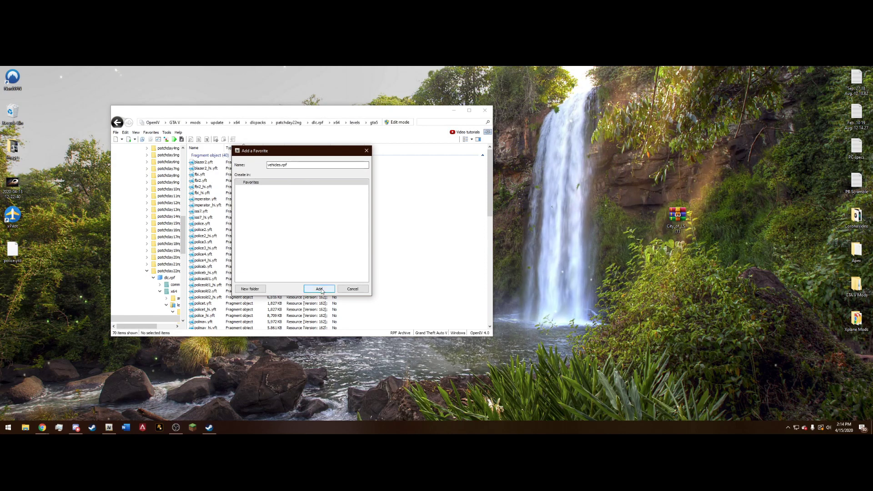
{"action": "left_click", "coordinate": [359, 289]}
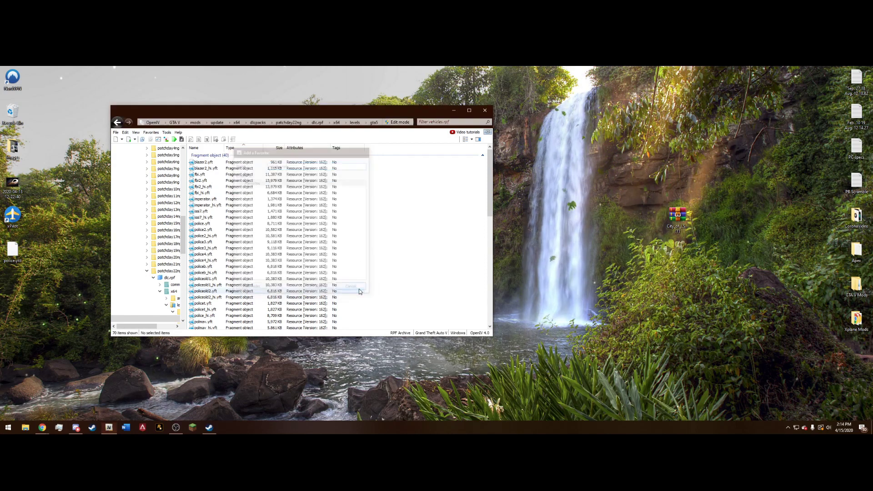
Step: Return to the GTA V root, open the vehicles.rpf favorite, look through its file list and shift the window aside
{"action": "left_click", "coordinate": [175, 123]}
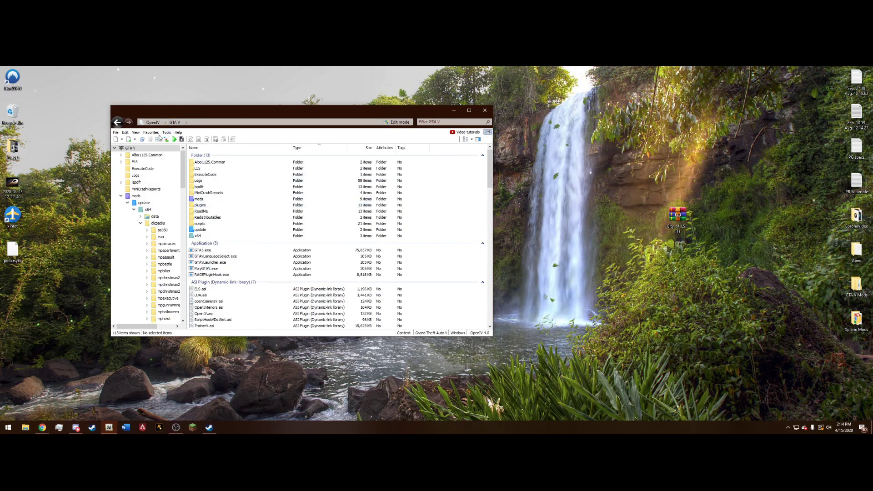
{"action": "left_click", "coordinate": [151, 133]}
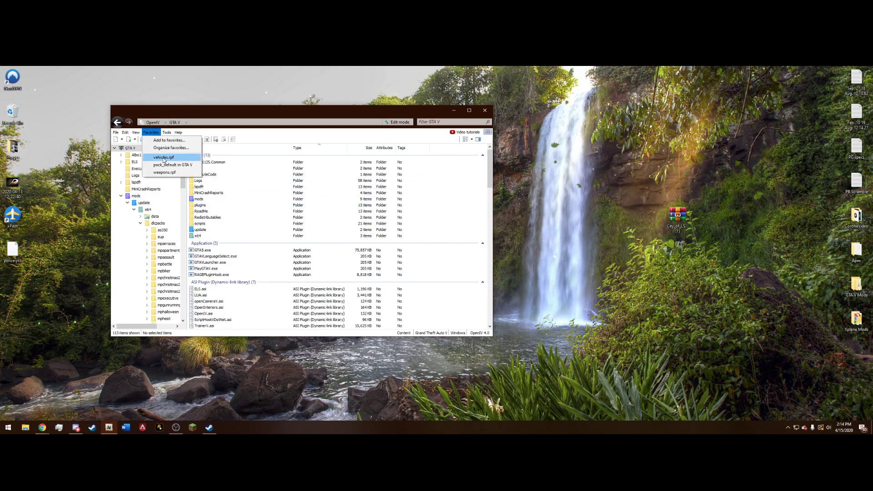
{"action": "left_click", "coordinate": [166, 163]}
{"action": "scroll", "coordinate": [400, 245], "scroll_direction": "down", "scroll_amount": 15}
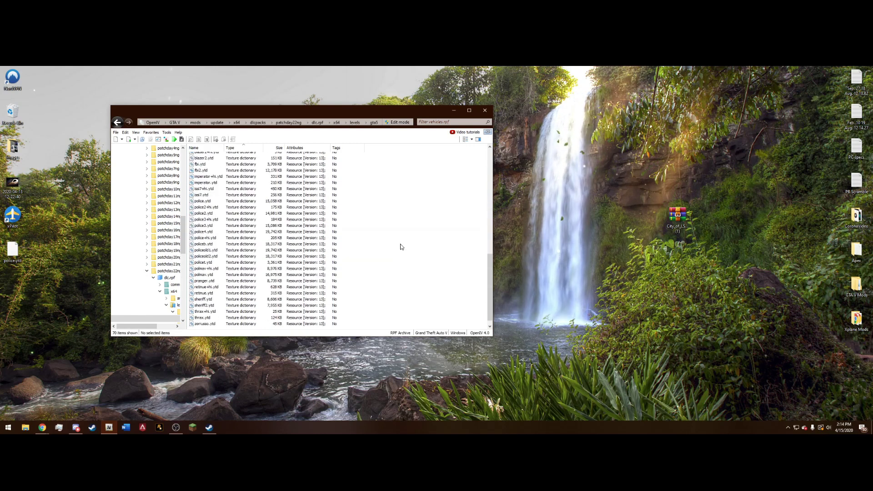
{"action": "scroll", "coordinate": [398, 250], "scroll_direction": "up", "scroll_amount": 12}
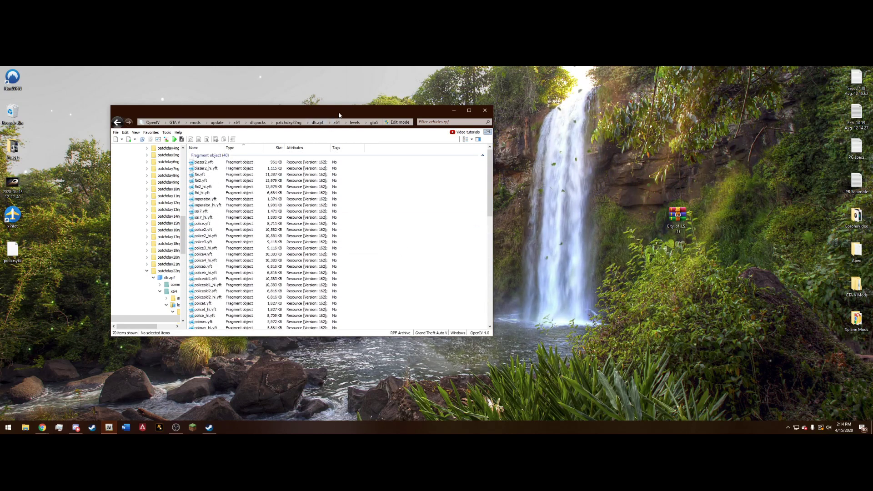
{"action": "left_click_drag", "start_coordinate": [339, 116], "coordinate": [312, 106]}
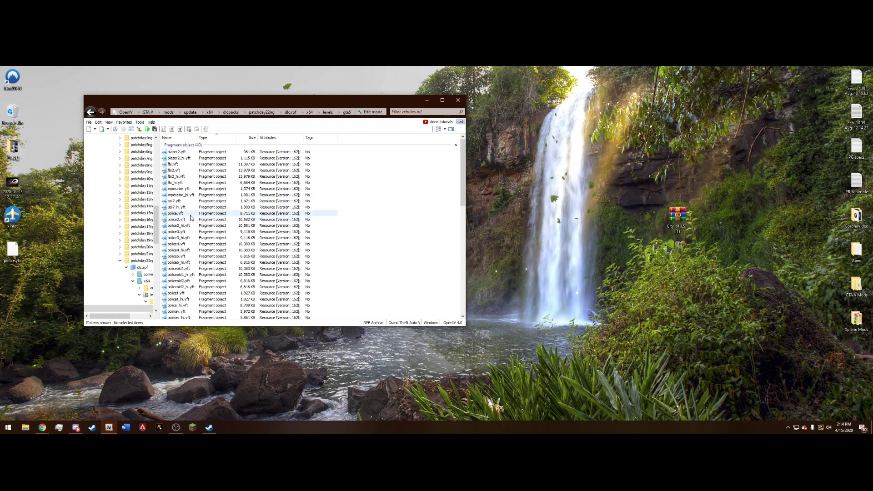
Step: Preview the police.yft and police3_hi.yft vehicle models from several angles, closing the model viewer after each
{"action": "left_click", "coordinate": [183, 213]}
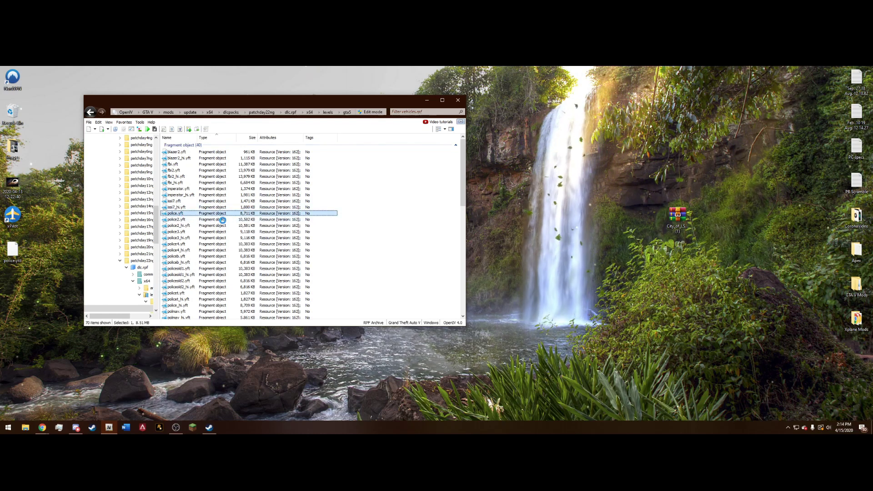
{"action": "left_click_drag", "start_coordinate": [270, 247], "coordinate": [363, 214]}
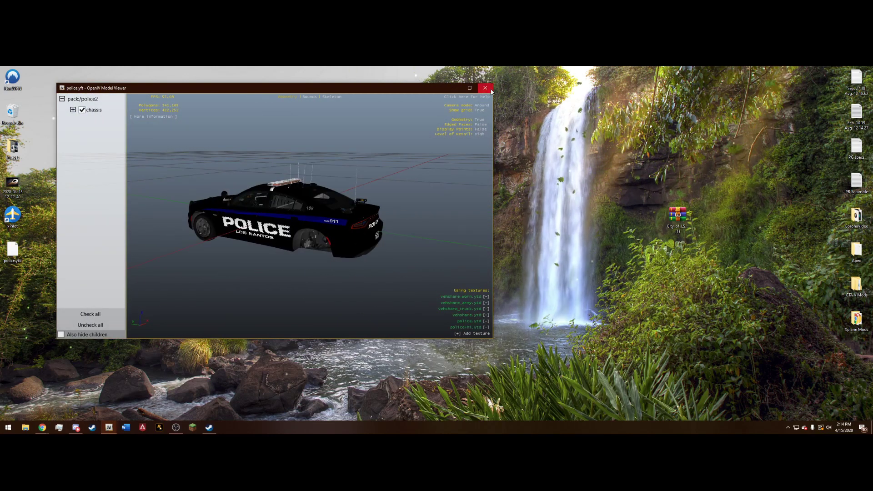
{"action": "left_click", "coordinate": [485, 88]}
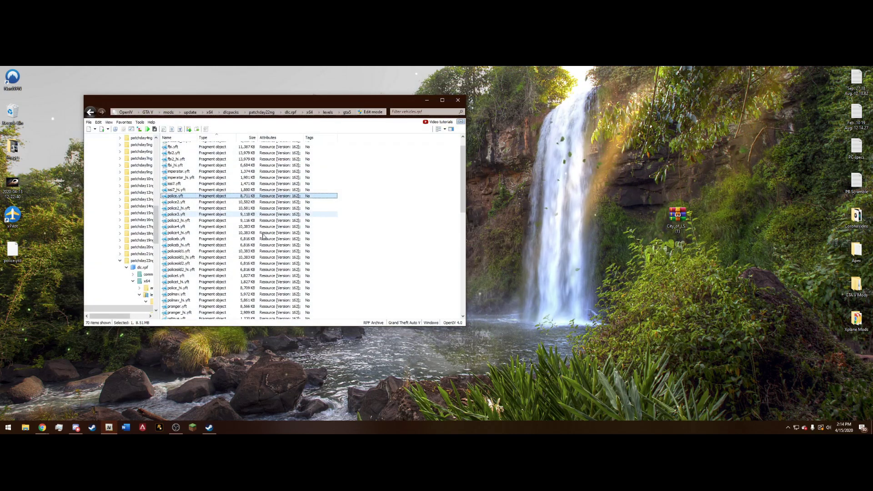
{"action": "double_click", "coordinate": [204, 219]}
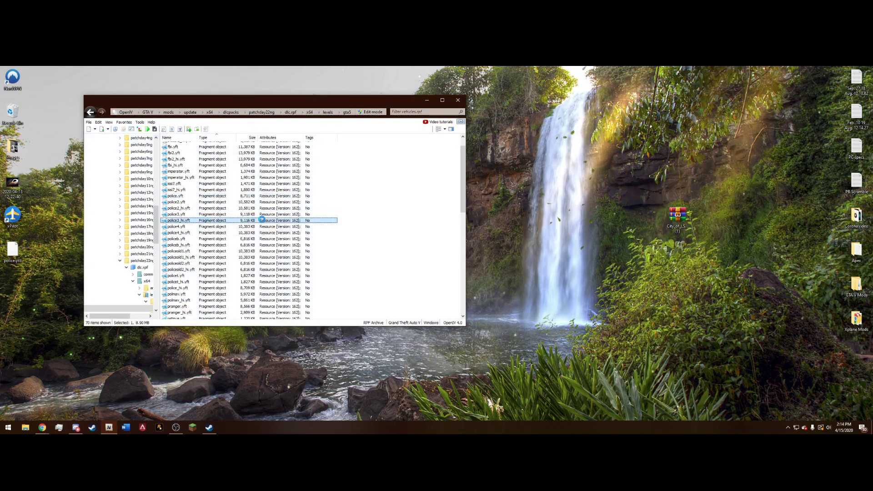
{"action": "left_click_drag", "start_coordinate": [358, 196], "coordinate": [371, 221]}
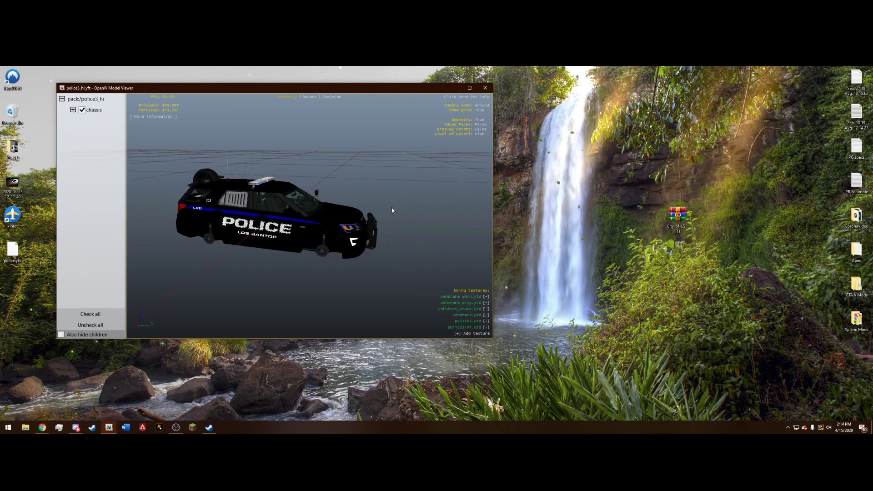
{"action": "left_click", "coordinate": [485, 89]}
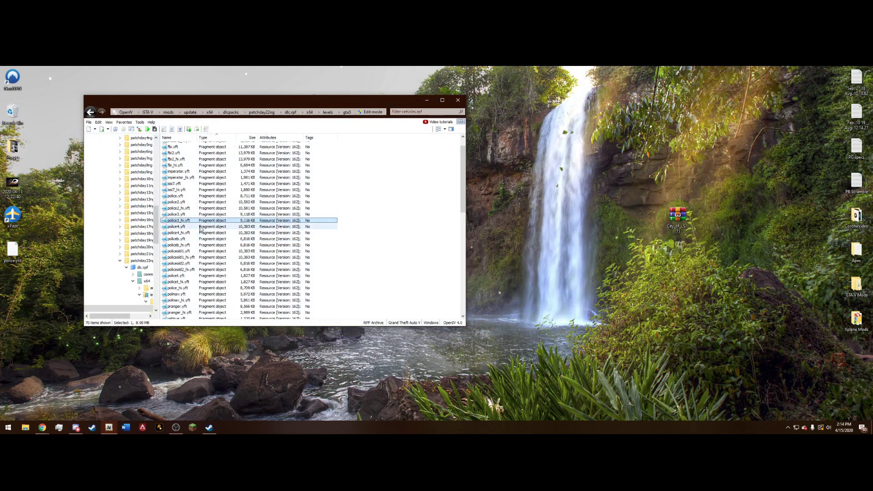
Step: Preview the policeb.yft and policeold2.yft vehicle models, closing the model viewer after each
{"action": "left_click", "coordinate": [200, 239]}
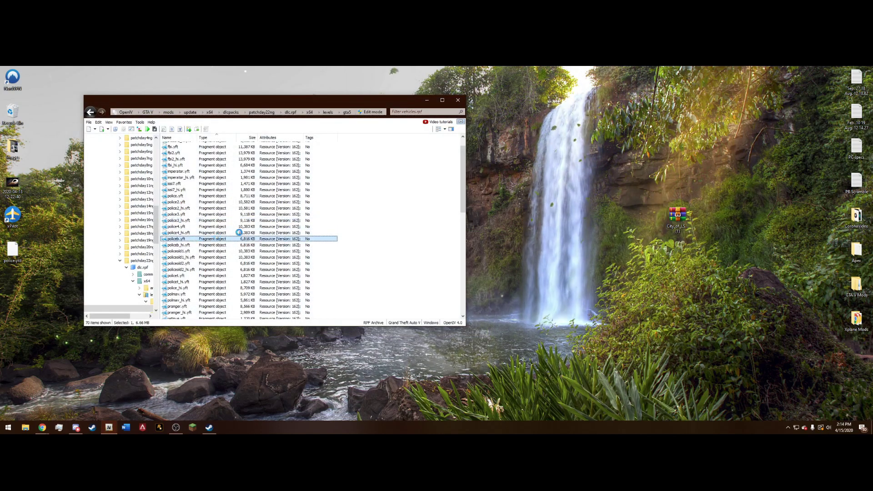
{"action": "left_click_drag", "start_coordinate": [318, 196], "coordinate": [355, 196]}
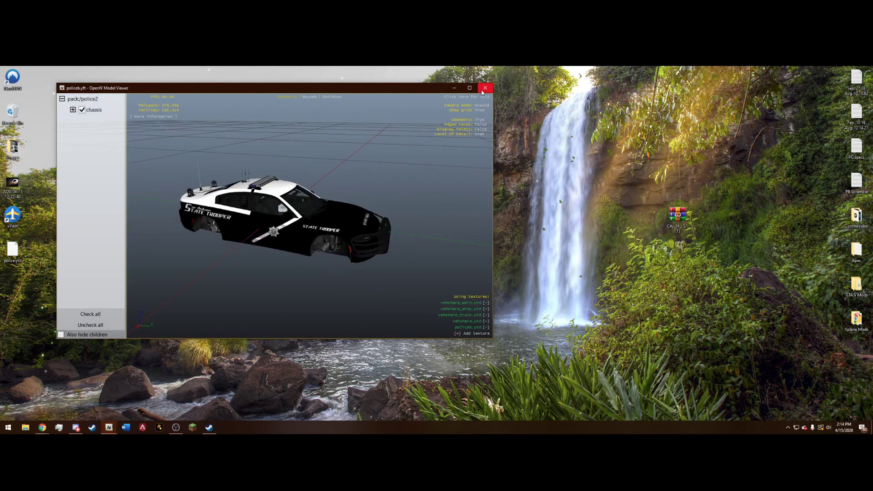
{"action": "left_click", "coordinate": [482, 91]}
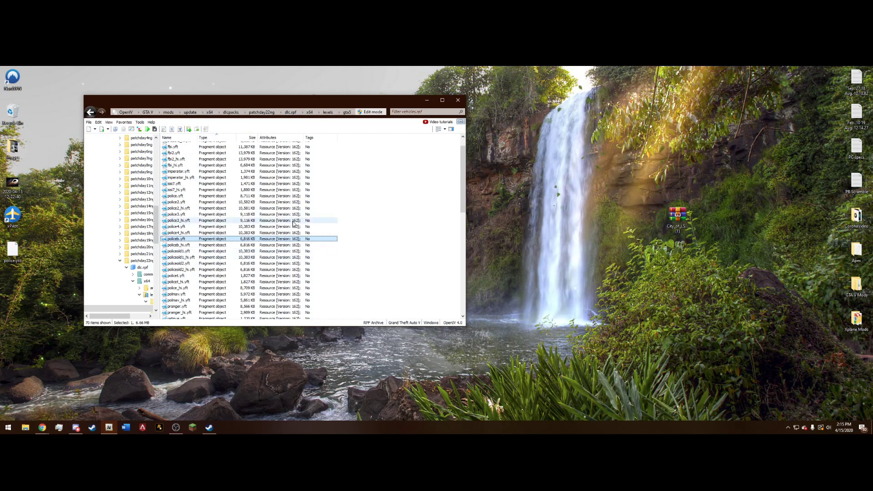
{"action": "scroll", "coordinate": [267, 226], "scroll_direction": "down", "scroll_amount": 3}
{"action": "left_click", "coordinate": [200, 211]}
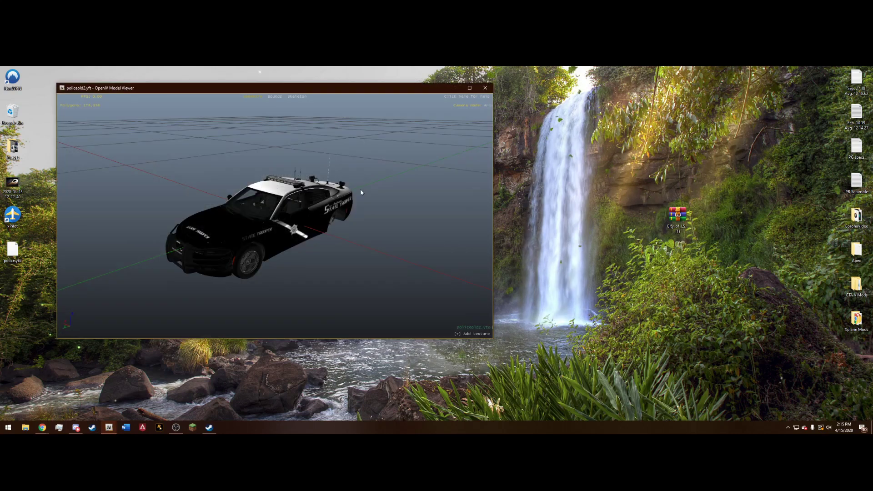
{"action": "left_click", "coordinate": [484, 88]}
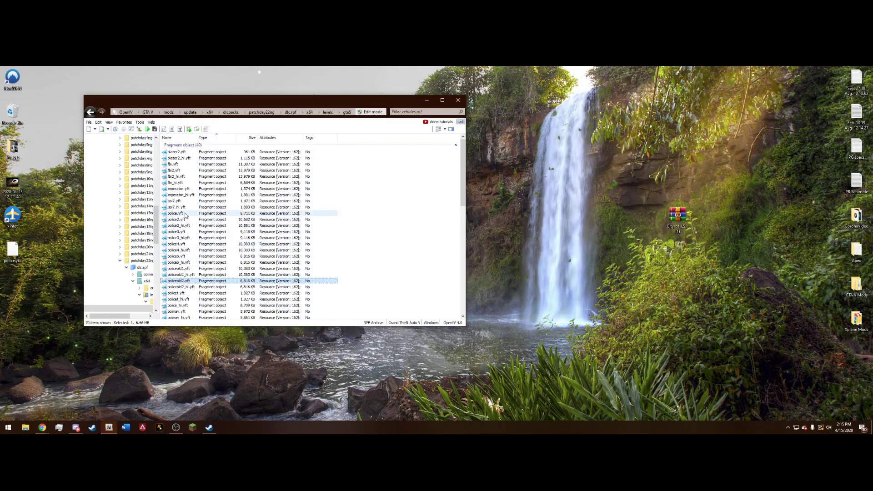
Step: Select police.ytd among the texture dictionaries in vehicles.rpf and turn on Edit mode, accepting its warning
{"action": "left_click", "coordinate": [182, 214]}
{"action": "scroll", "coordinate": [185, 217], "scroll_direction": "down", "scroll_amount": 14}
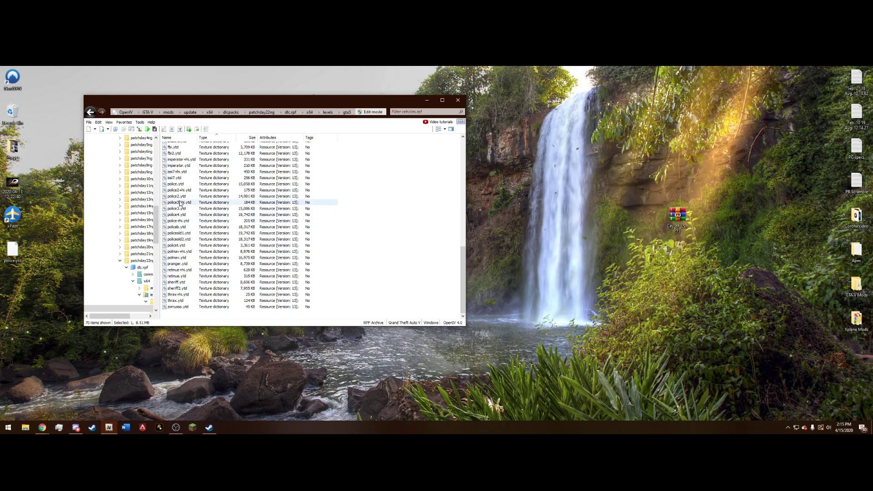
{"action": "scroll", "coordinate": [186, 214], "scroll_direction": "up", "scroll_amount": 1}
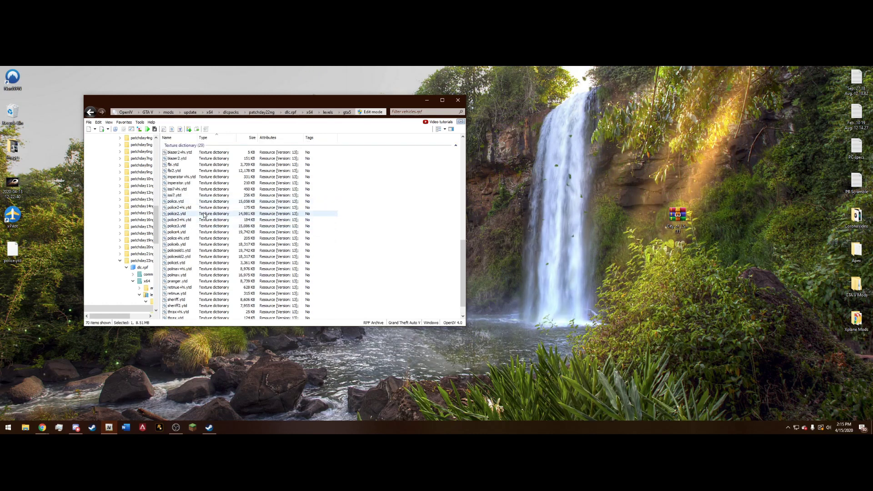
{"action": "left_click", "coordinate": [174, 202]}
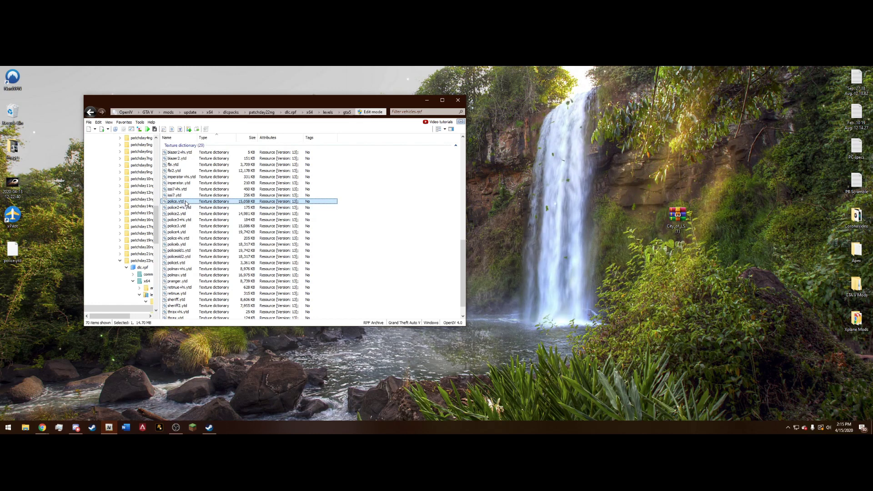
{"action": "left_click", "coordinate": [372, 112]}
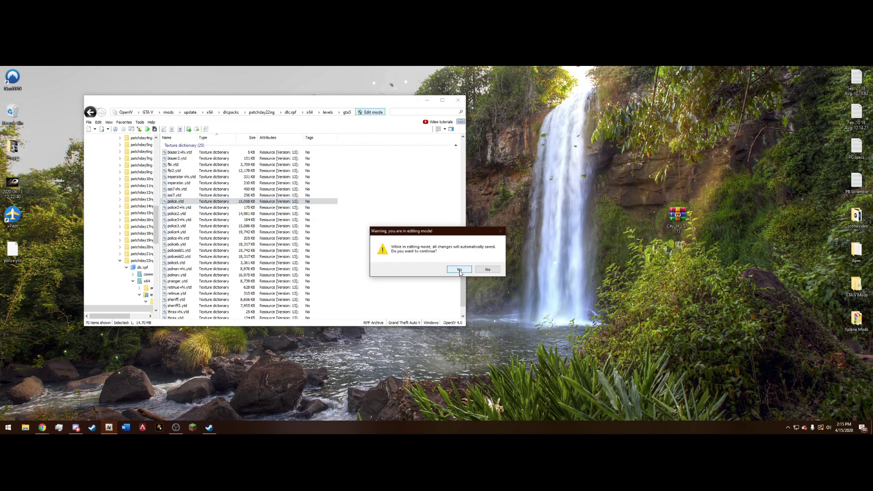
{"action": "left_click", "coordinate": [459, 269]}
{"action": "right_click", "coordinate": [189, 201]}
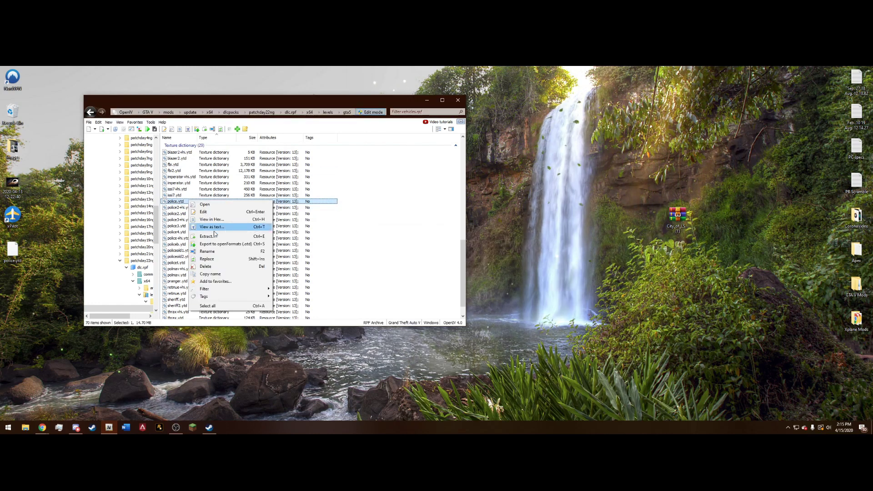
{"action": "left_click", "coordinate": [216, 237]}
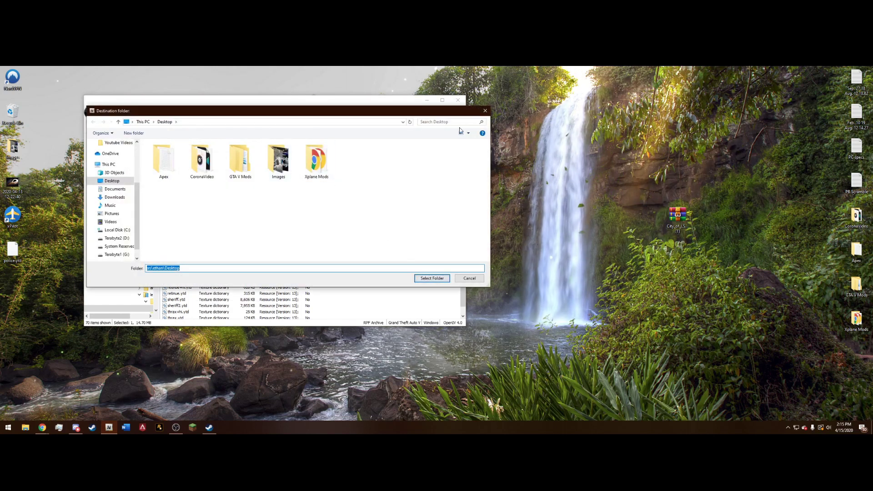
{"action": "left_click", "coordinate": [486, 111]}
{"action": "left_click", "coordinate": [10, 252]}
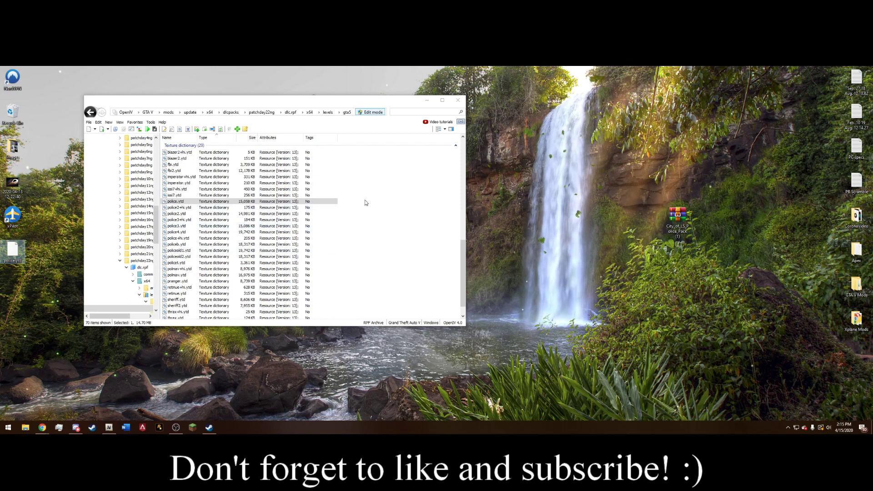
{"action": "left_click", "coordinate": [462, 214]}
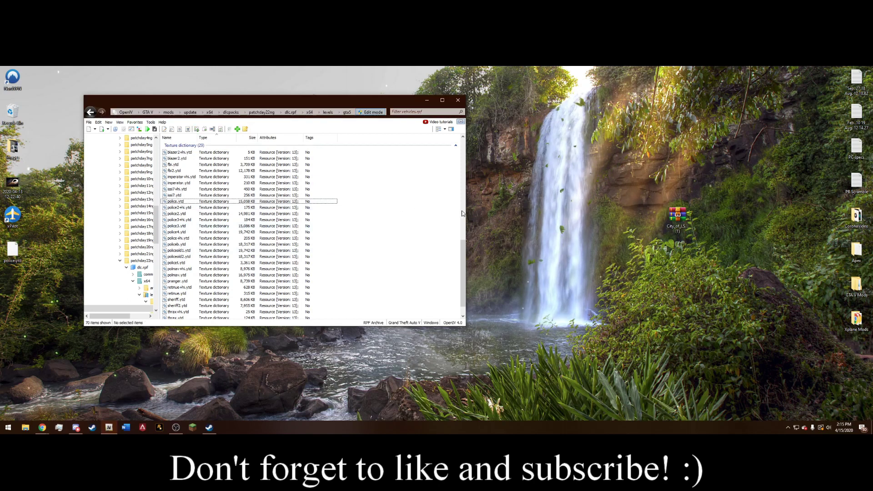
Step: Open City_of_LS_Police_Pack (1).zip, place its window beside OpenIV and enter the second City of LS Police folder
{"action": "double_click", "coordinate": [678, 218]}
{"action": "left_click_drag", "start_coordinate": [610, 159], "coordinate": [642, 117]}
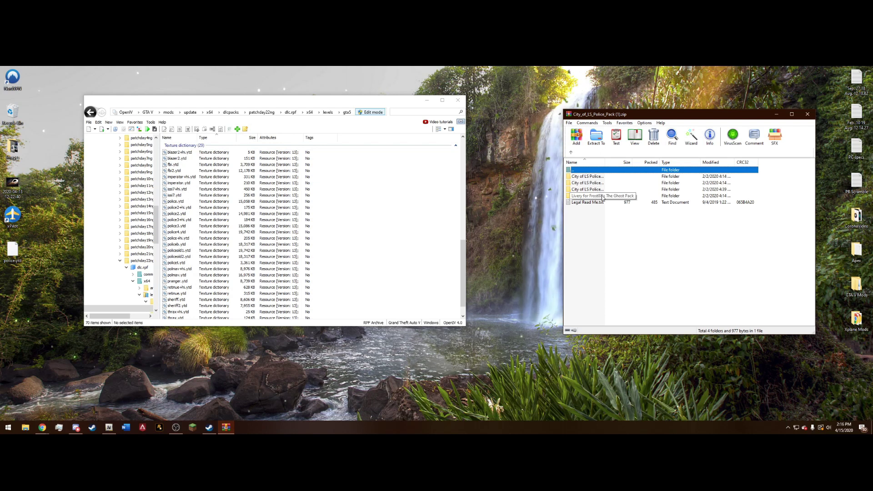
{"action": "double_click", "coordinate": [599, 184]}
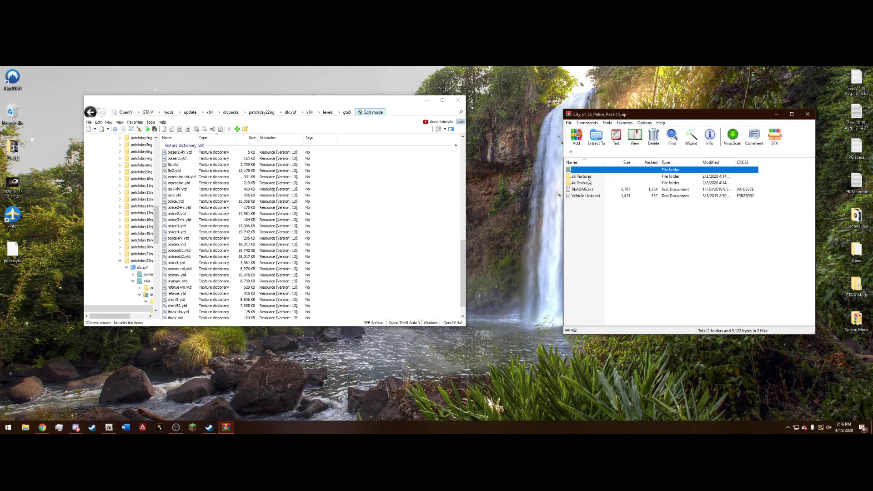
{"action": "left_click", "coordinate": [621, 261]}
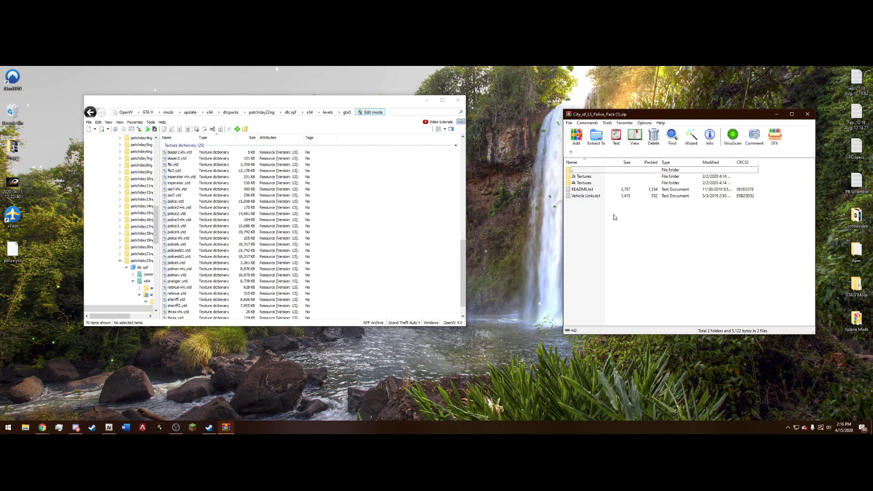
Step: Choose between the 2k Textures and 4k Textures folders and open one to list its vehicle folders
{"action": "left_click", "coordinate": [587, 178]}
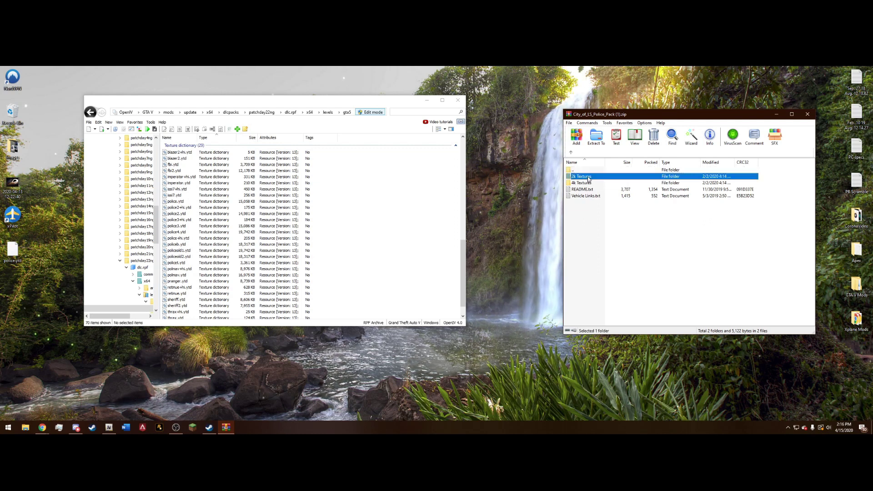
{"action": "left_click", "coordinate": [609, 219]}
{"action": "left_click", "coordinate": [595, 184]}
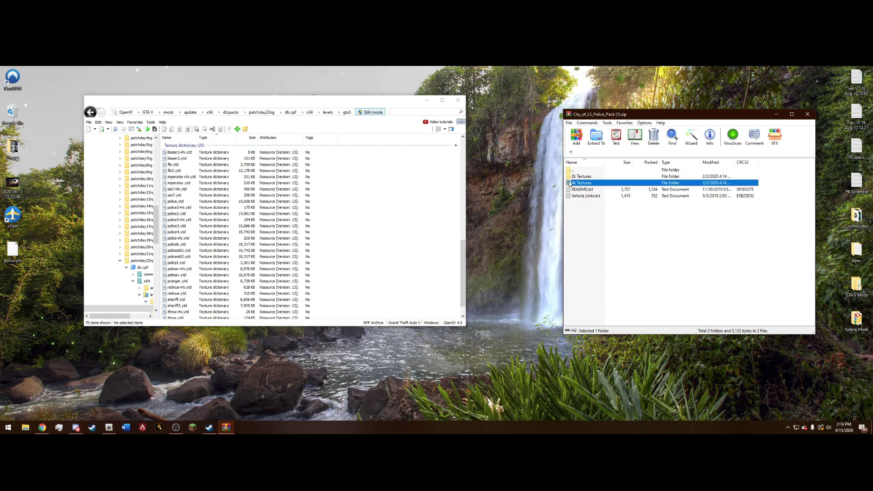
{"action": "double_click", "coordinate": [592, 180]}
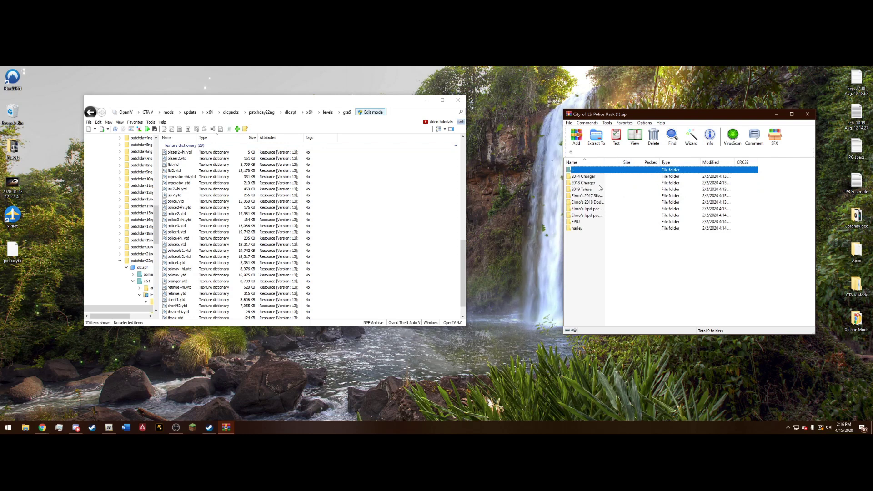
{"action": "left_click_drag", "start_coordinate": [616, 257], "coordinate": [587, 173]}
{"action": "left_click", "coordinate": [632, 268]}
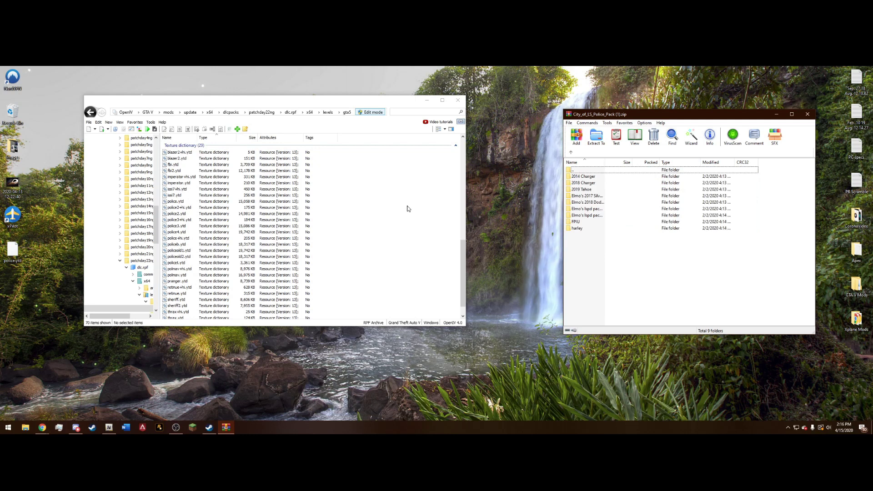
Step: Check the 2014 Charger folder, return to the vehicle folders and open the 2018 Charger folder
{"action": "left_click", "coordinate": [586, 184]}
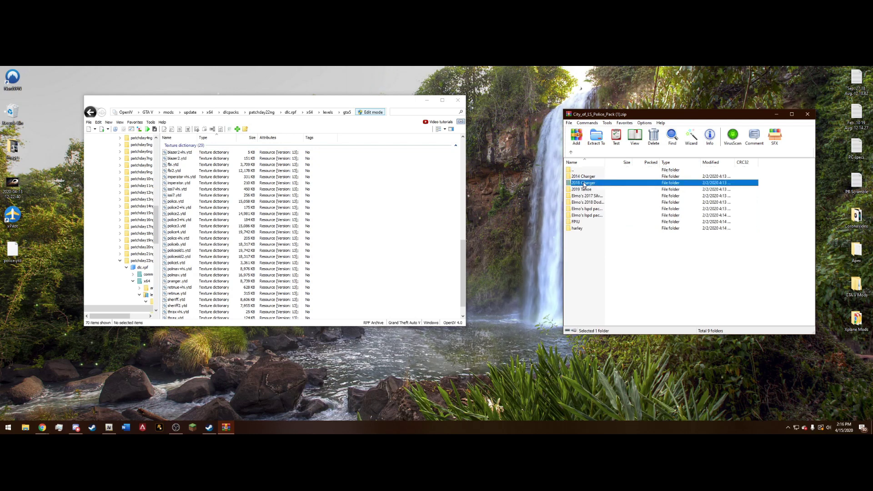
{"action": "double_click", "coordinate": [586, 177]}
{"action": "key", "text": "BackSpace"}
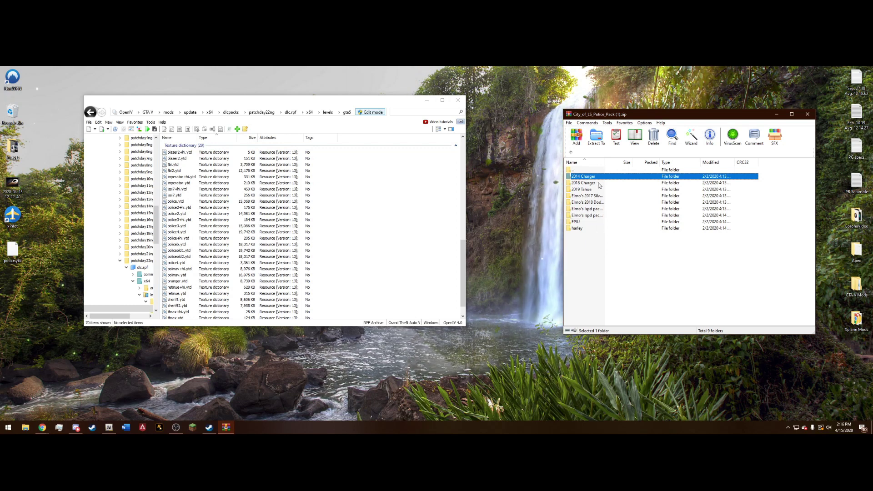
{"action": "left_click_drag", "start_coordinate": [633, 261], "coordinate": [594, 182]}
{"action": "left_click", "coordinate": [610, 247]}
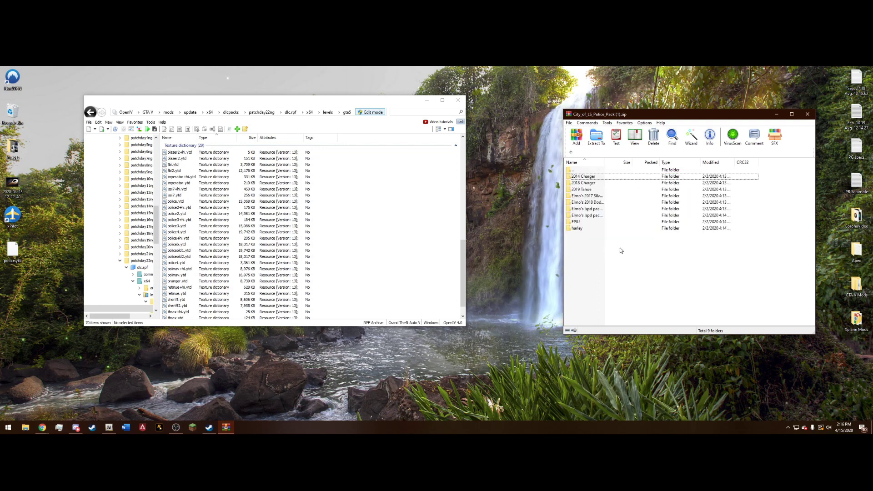
{"action": "double_click", "coordinate": [594, 183]}
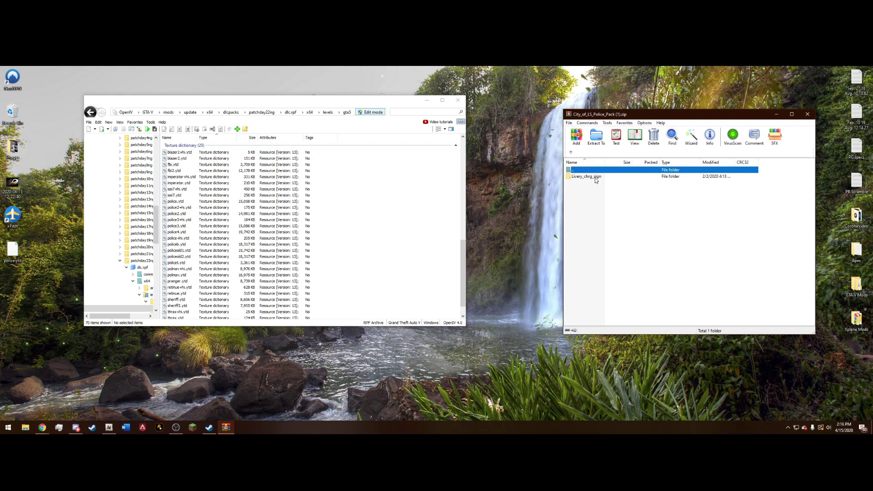
Step: Open the Livery_chrg_sign folder in the archive and extract its four DDS livery images to the desktop
{"action": "double_click", "coordinate": [595, 177]}
{"action": "left_click_drag", "start_coordinate": [602, 217], "coordinate": [587, 180]}
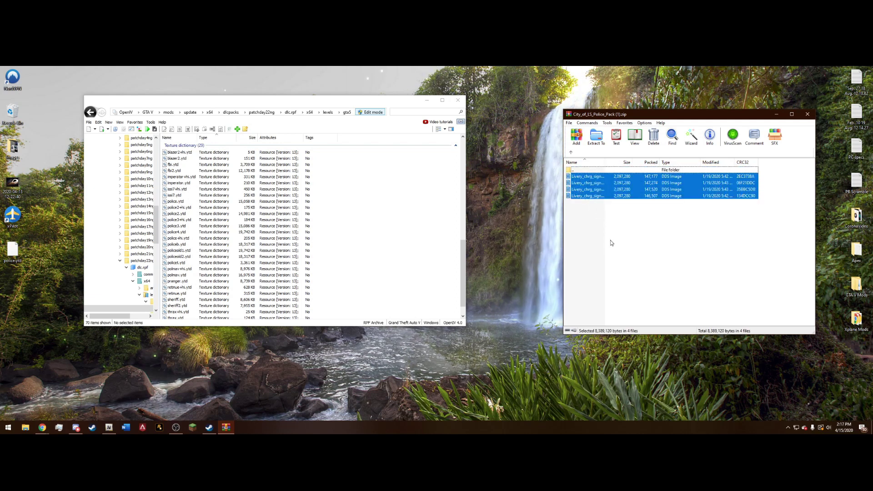
{"action": "left_click", "coordinate": [608, 245]}
{"action": "left_click_drag", "start_coordinate": [608, 225], "coordinate": [498, 150]}
{"action": "left_click", "coordinate": [547, 289]}
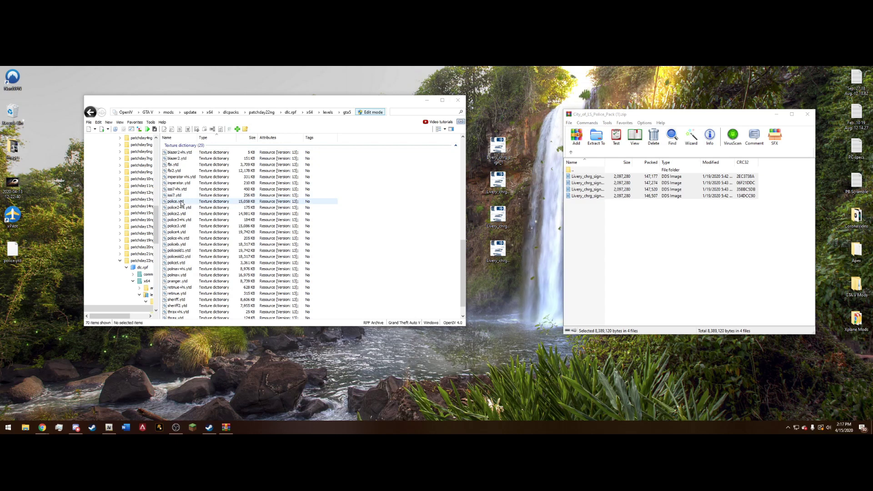
Step: Open police.ytd from the texture dictionaries in the texture editor and place its window clear of the extracted livery files
{"action": "scroll", "coordinate": [194, 204], "scroll_direction": "down", "scroll_amount": 1}
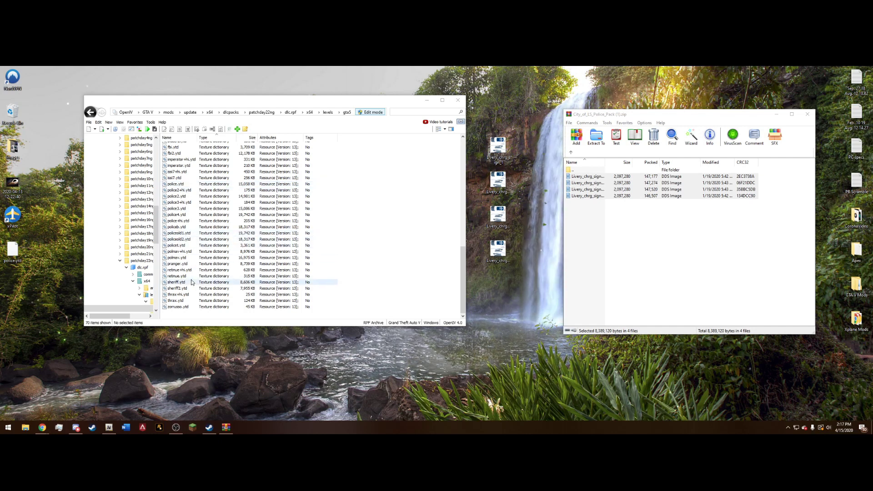
{"action": "scroll", "coordinate": [206, 231], "scroll_direction": "up", "scroll_amount": 1}
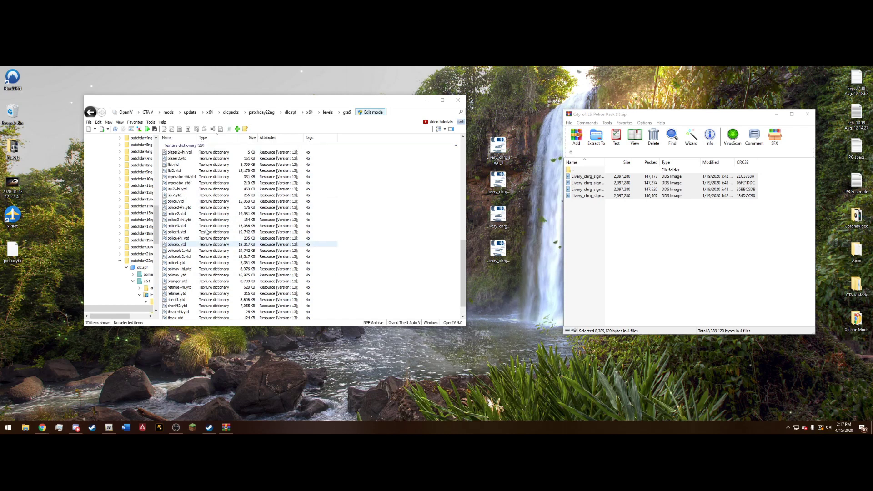
{"action": "double_click", "coordinate": [194, 202]}
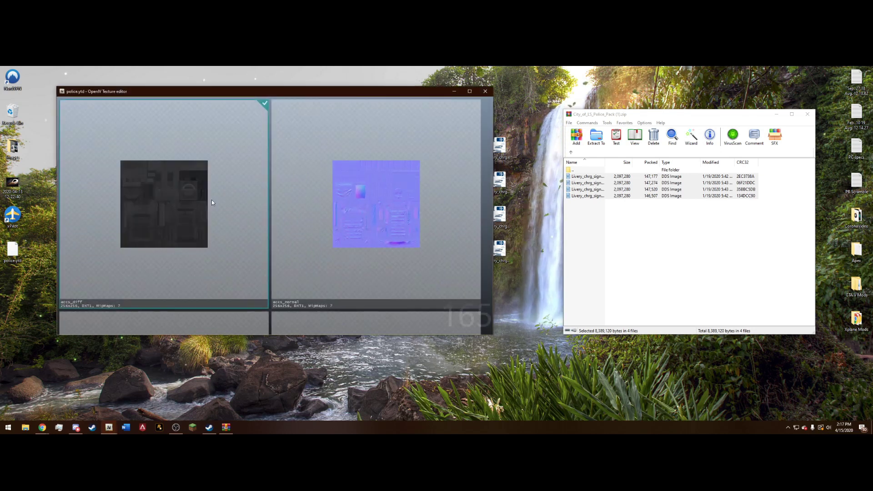
{"action": "left_click_drag", "start_coordinate": [301, 95], "coordinate": [282, 94]}
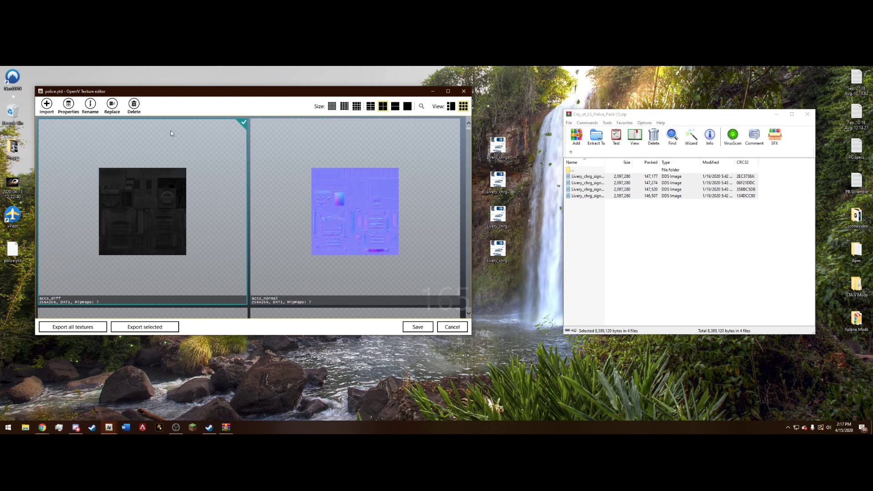
Step: Import Livery_chrg_sign_1, _2, _3 and _4 from the desktop into police.ytd and save the texture dictionary
{"action": "left_click", "coordinate": [46, 105]}
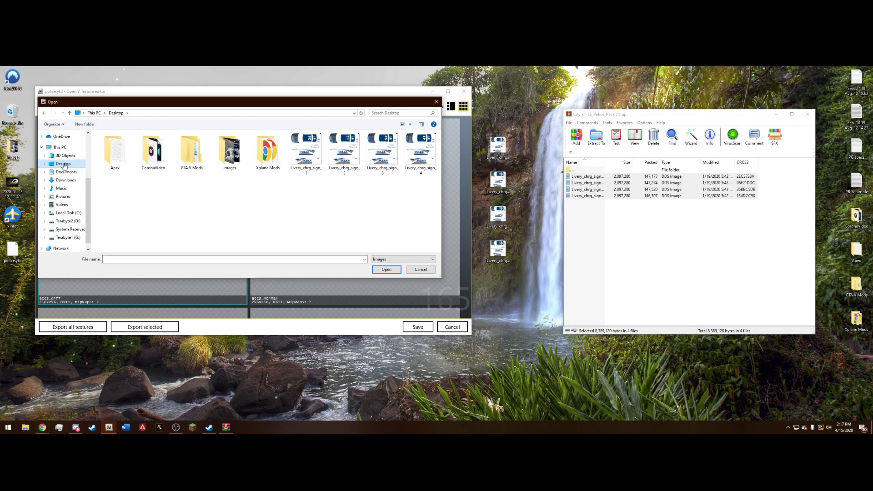
{"action": "left_click", "coordinate": [311, 149]}
{"action": "double_click", "coordinate": [311, 149]}
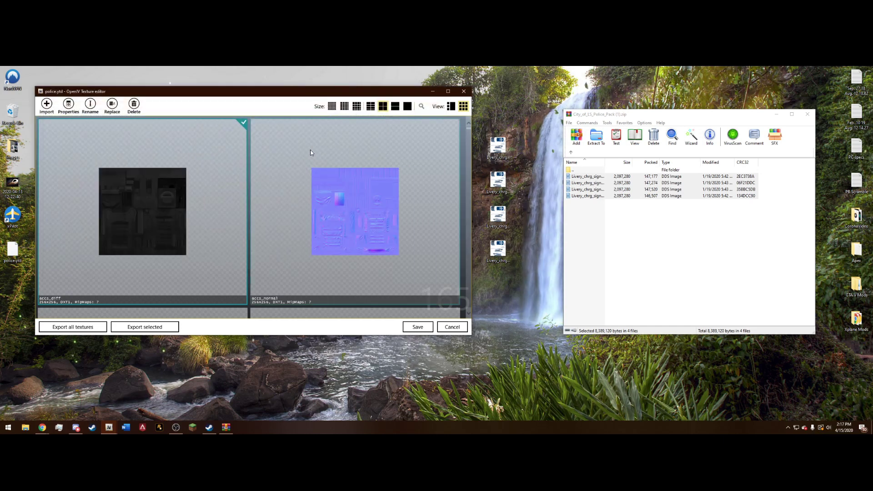
{"action": "left_click", "coordinate": [47, 106]}
{"action": "double_click", "coordinate": [343, 152]}
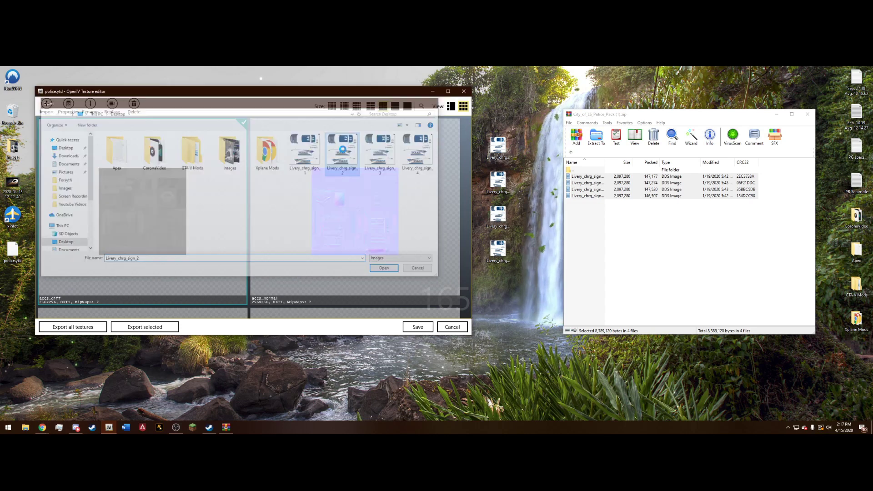
{"action": "left_click", "coordinate": [48, 104]}
{"action": "double_click", "coordinate": [381, 150]}
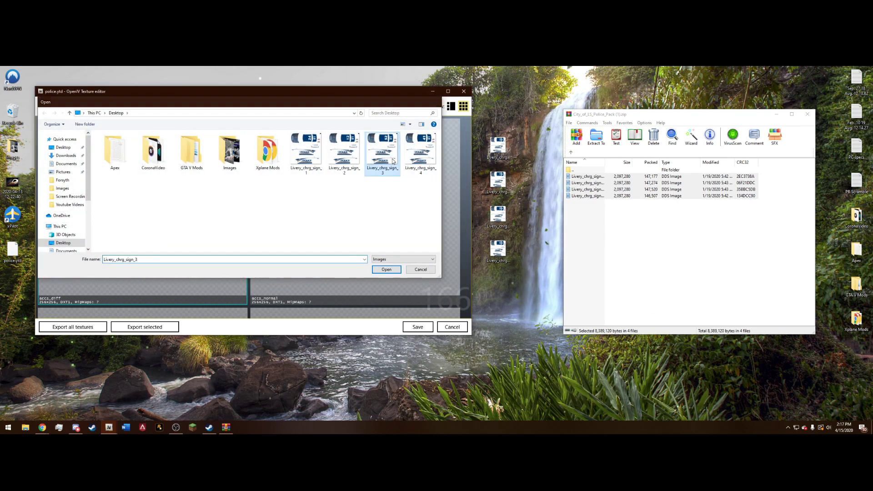
{"action": "left_click", "coordinate": [48, 104]}
{"action": "double_click", "coordinate": [421, 160]}
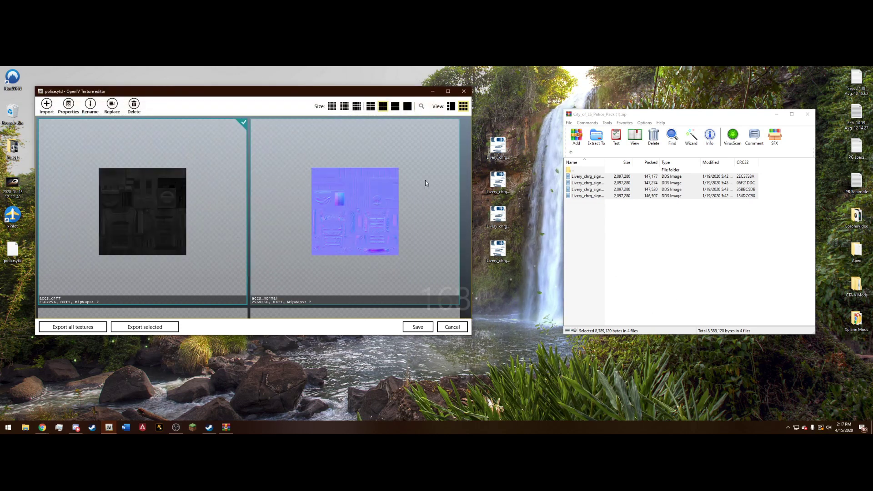
{"action": "left_click", "coordinate": [422, 331]}
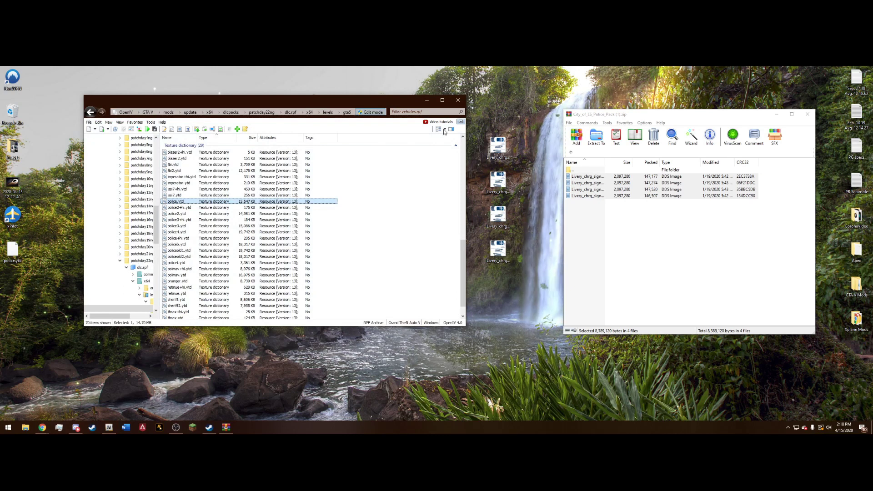
Step: Close OpenIV and the police pack archive, and delete the four extracted livery images from the desktop
{"action": "left_click", "coordinate": [458, 100]}
{"action": "left_click", "coordinate": [807, 114]}
{"action": "left_click_drag", "start_coordinate": [466, 82], "coordinate": [496, 266]}
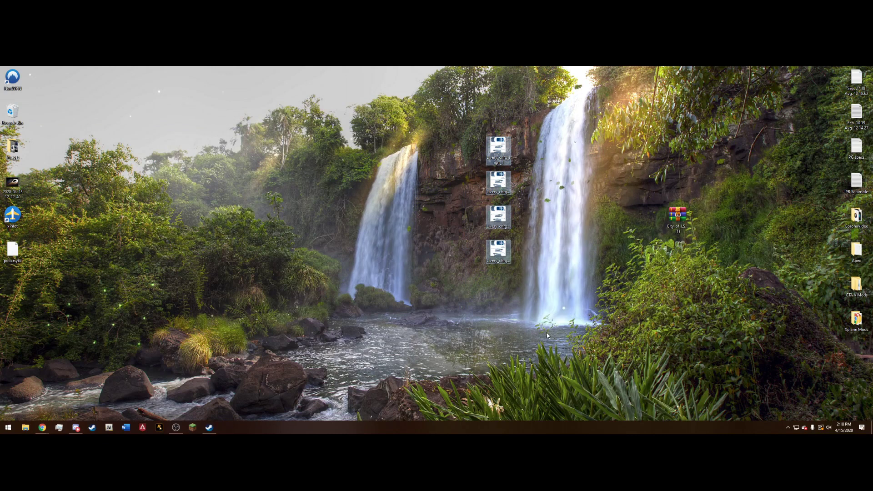
{"action": "key", "text": "Delete"}
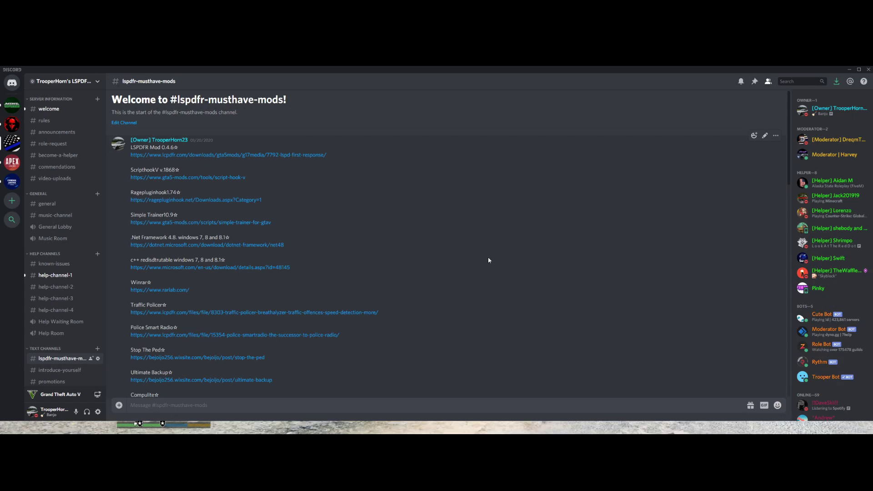
Step: Switch to GTA V and open the emergency vehicle list under Vehicle Spawning in the trainer
{"action": "left_click", "coordinate": [457, 428]}
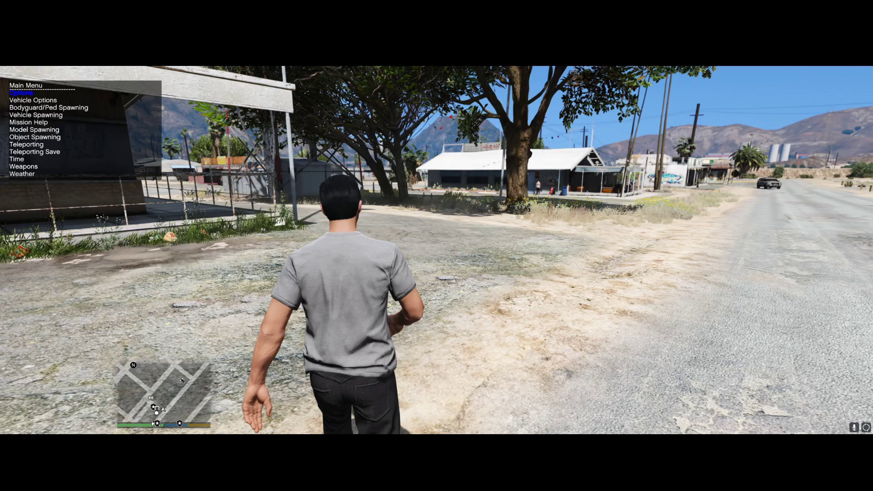
{"action": "key", "text": "Down"}
{"action": "key", "text": "Down"}
{"action": "key", "text": "Down"}
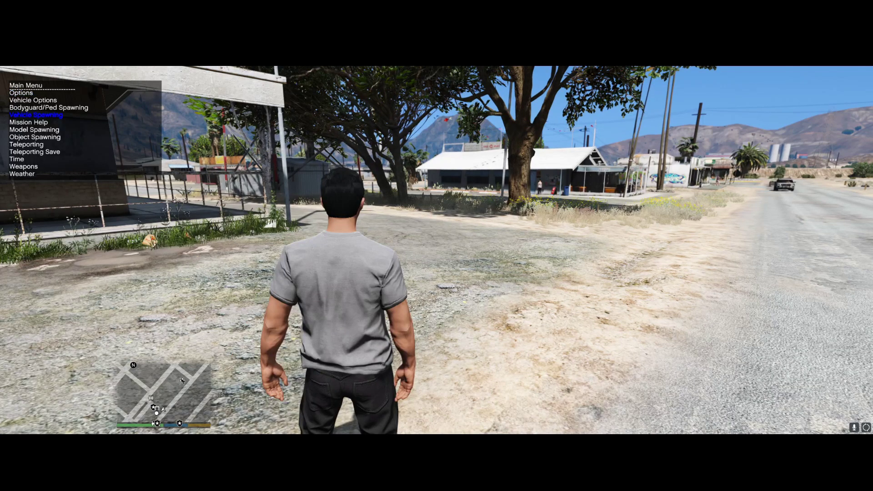
{"action": "key", "text": "Return"}
{"action": "key", "text": "Return"}
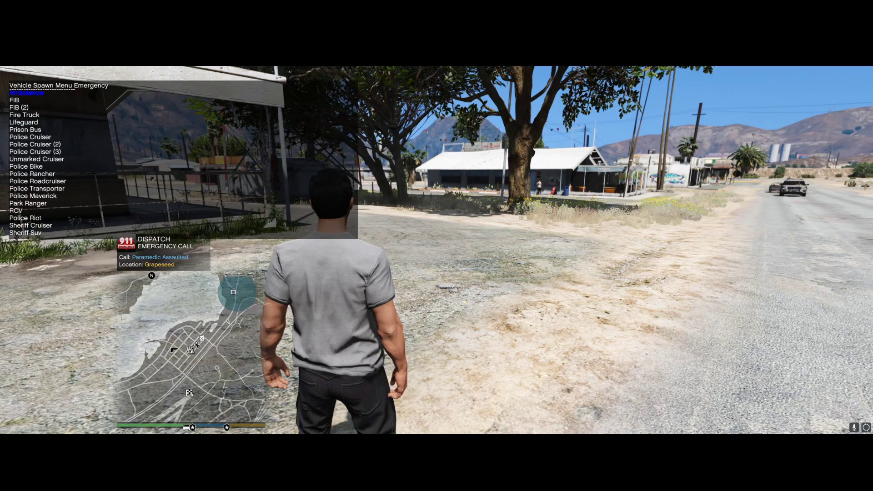
Step: Spawn the Police Cruiser from the emergency vehicle list and turn on its emergency lights
{"action": "key", "text": "Down"}
{"action": "key", "text": "Down"}
{"action": "key", "text": "Down"}
{"action": "key", "text": "Down"}
{"action": "key", "text": "Down"}
{"action": "key", "text": "Down"}
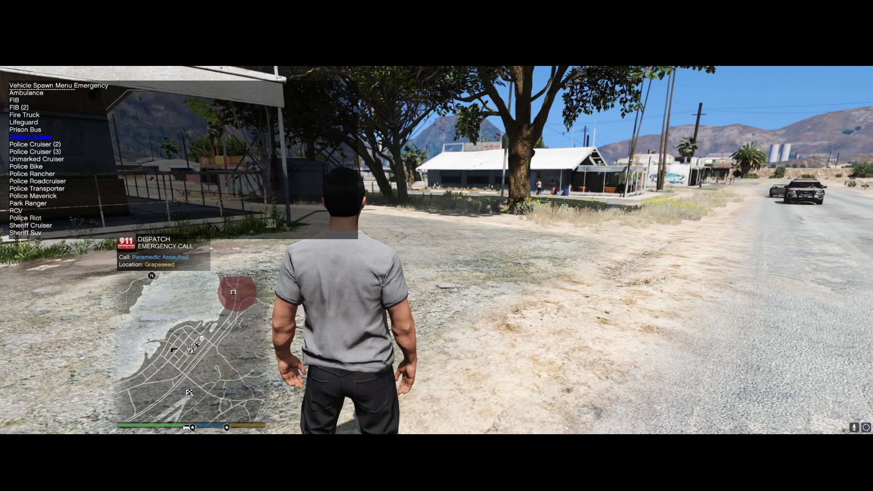
{"action": "key", "text": "BackSpace"}
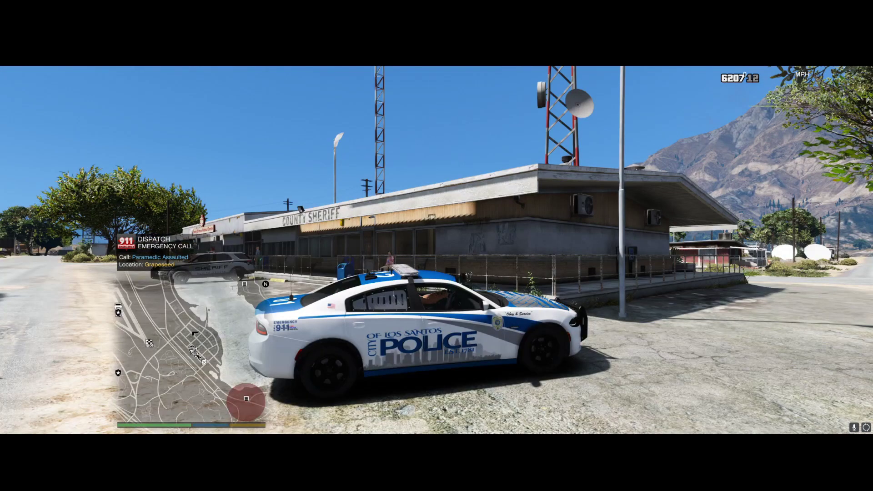
{"action": "key", "text": "e"}
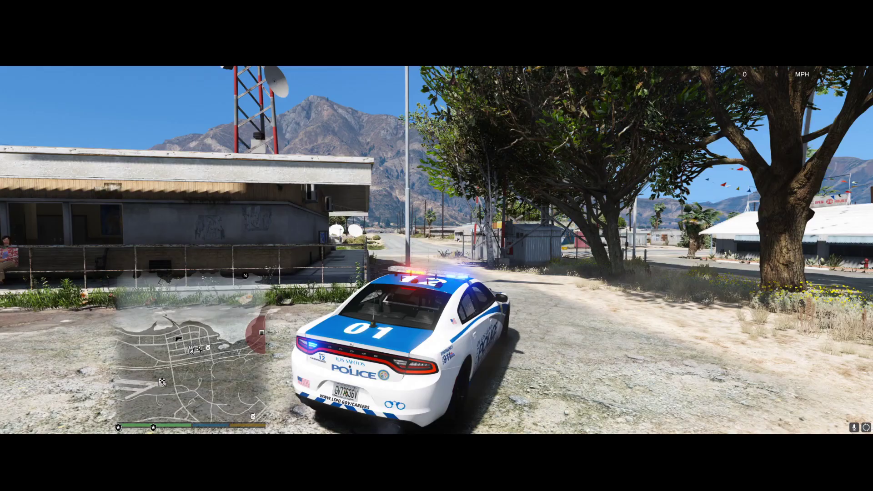